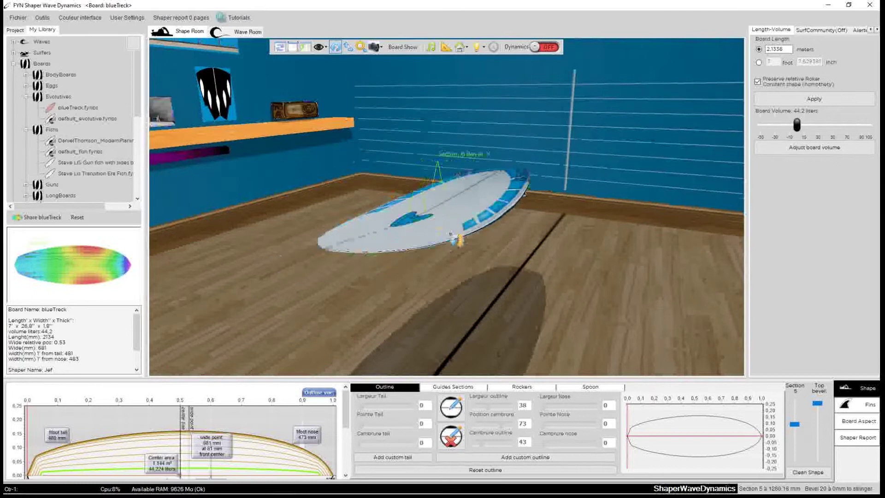
Orbit, pan and zoom around the board to inspect its deck, fins and underside
scroll(579, 139, "down", 2)
scroll(592, 127, "down", 2)
scroll(592, 127, "up", 2)
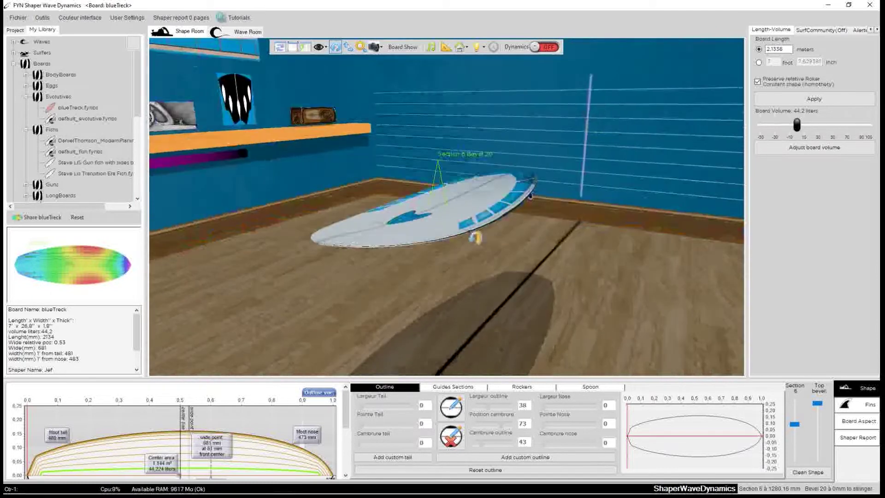
left_click_drag(606, 236, 316, 248)
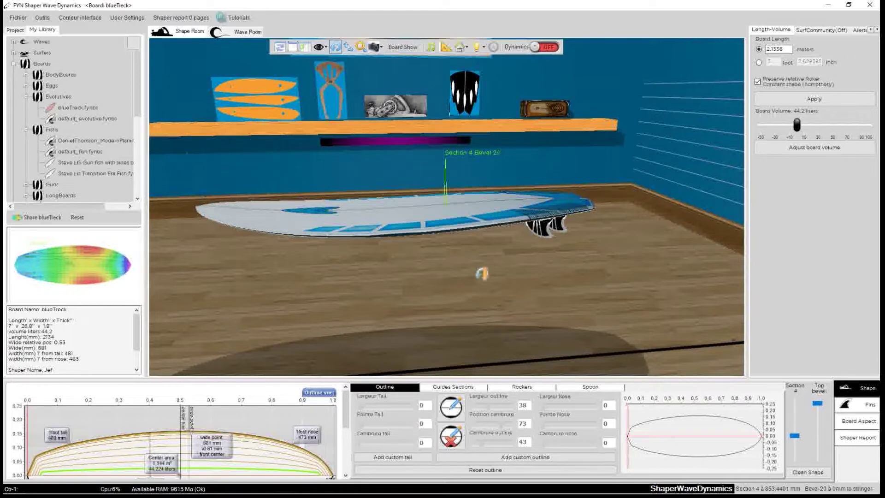
left_click_drag(334, 278, 326, 227)
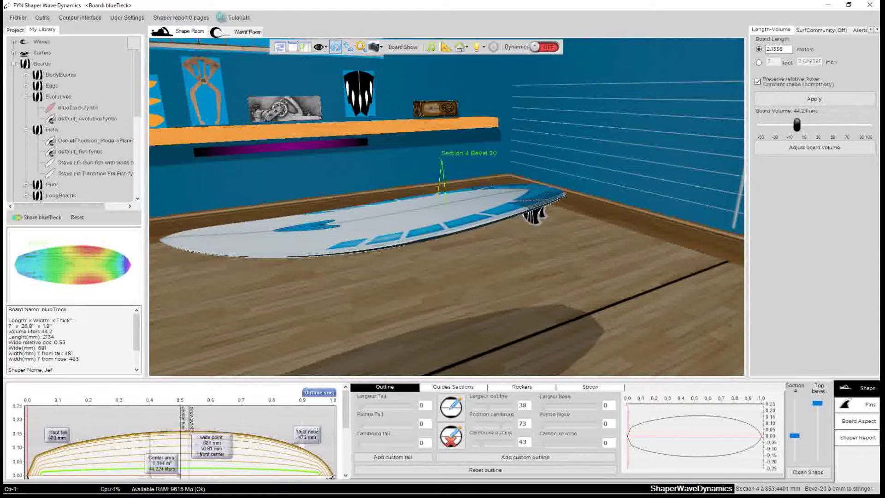
left_click_drag(406, 213, 359, 247)
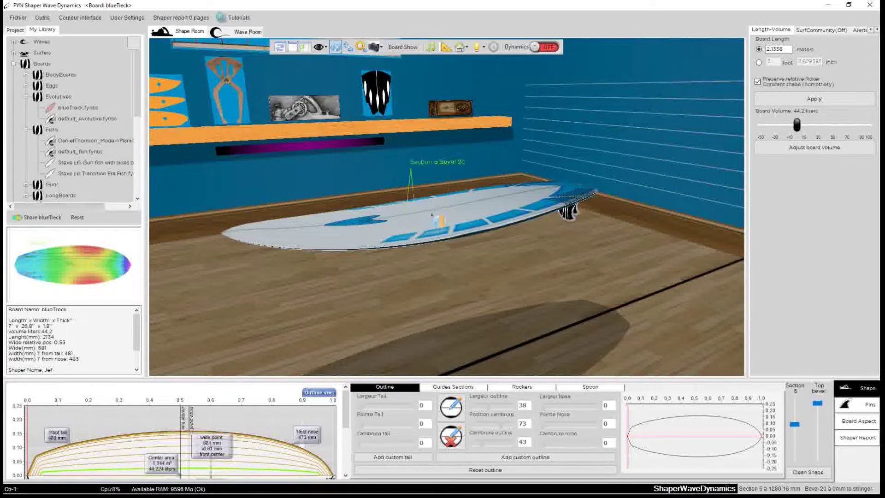
left_click_drag(432, 219, 478, 195)
scroll(490, 203, "up", 2)
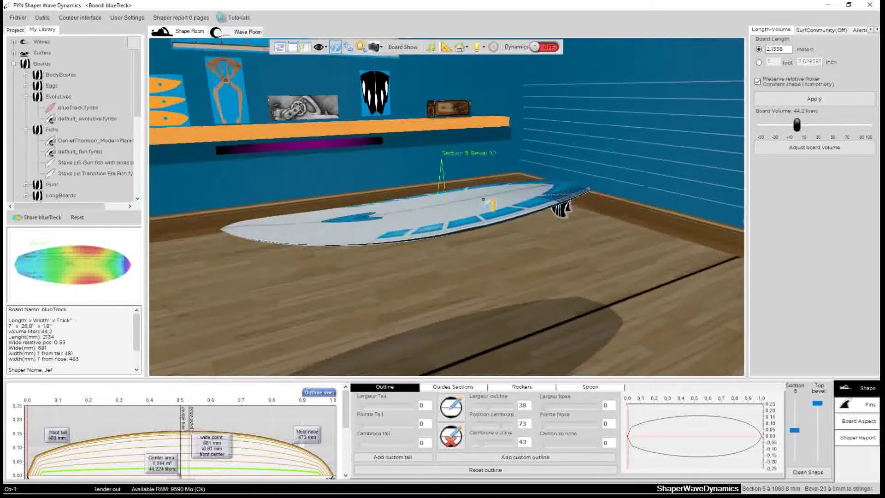
scroll(480, 268, "up", 2)
left_click_drag(480, 273, 501, 276)
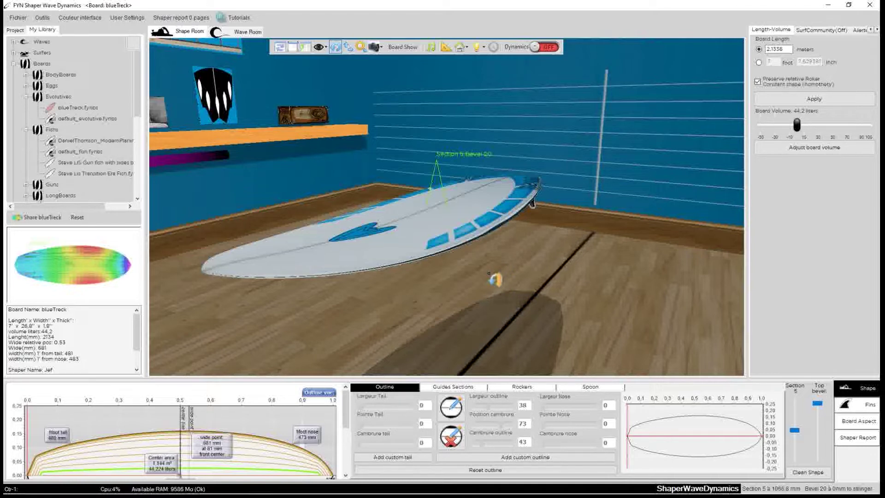
left_click_drag(340, 316, 439, 213)
scroll(442, 216, "up", 1)
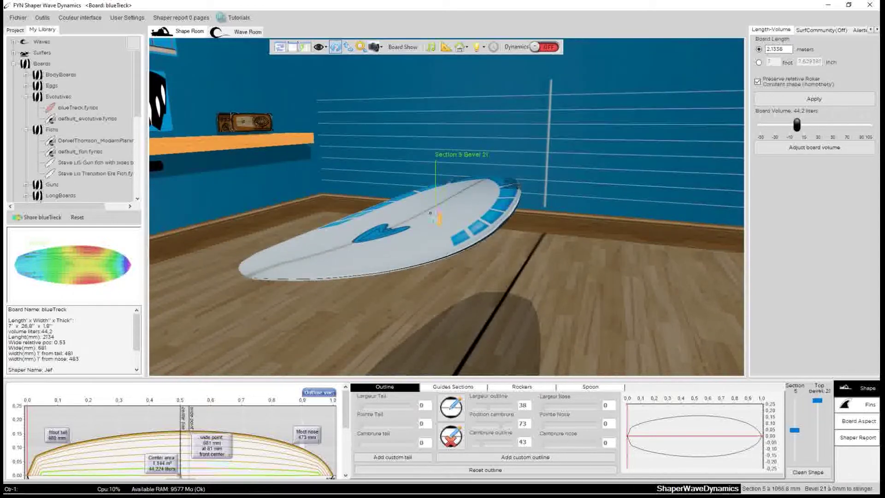
left_click_drag(537, 259, 515, 292)
scroll(423, 225, "up", 1)
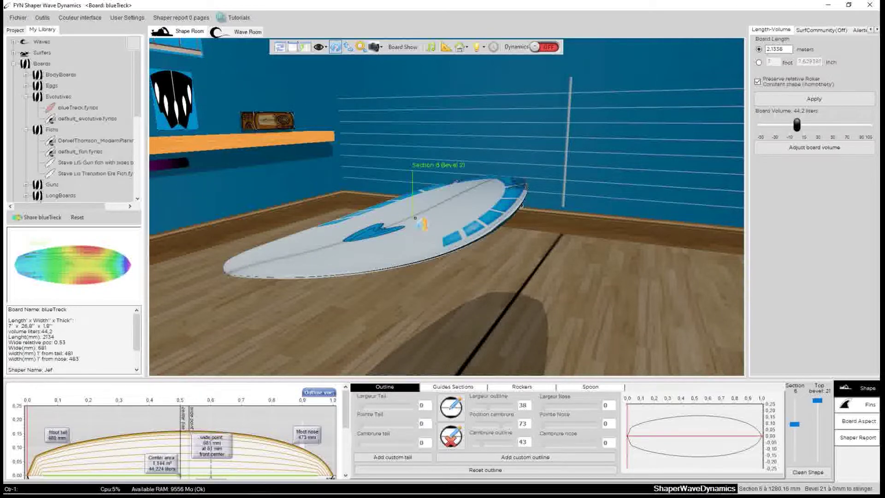
left_click_drag(401, 316, 443, 214)
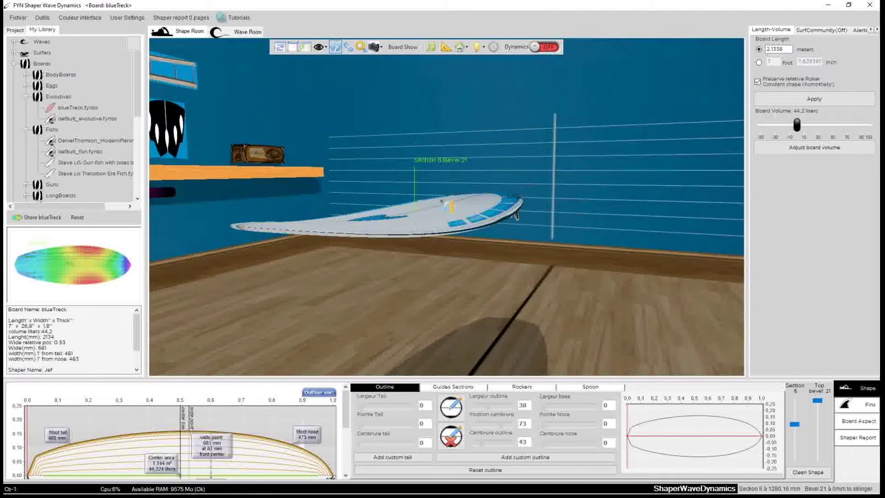
scroll(443, 214, "down", 1)
left_click_drag(560, 272, 429, 279)
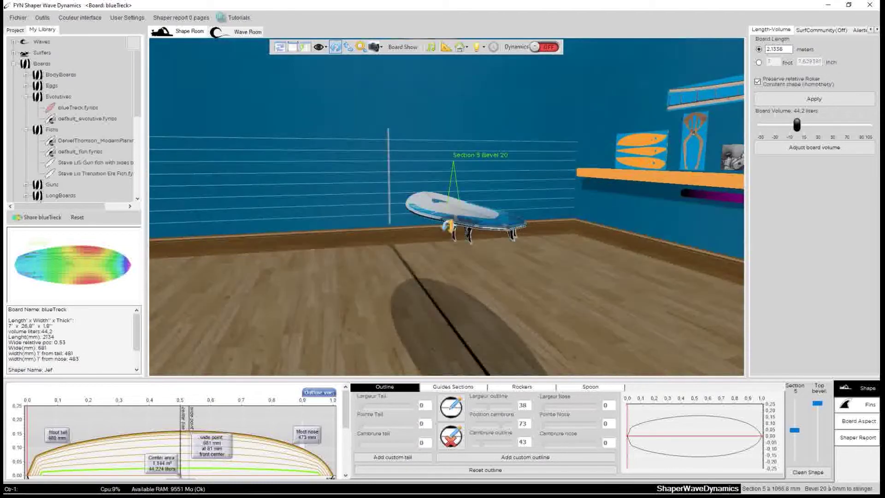
left_click_drag(462, 213, 413, 322)
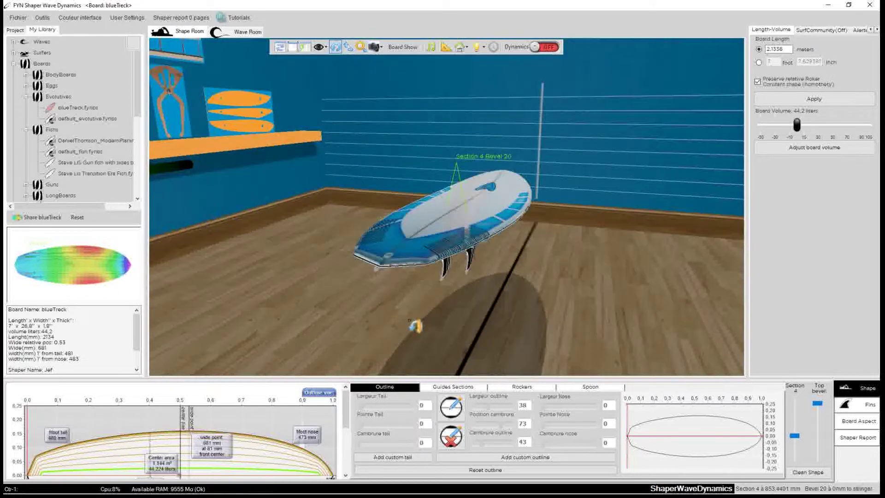
Switch the board aspect's shaping phase to Shaped and show the Project tree
left_click(851, 421)
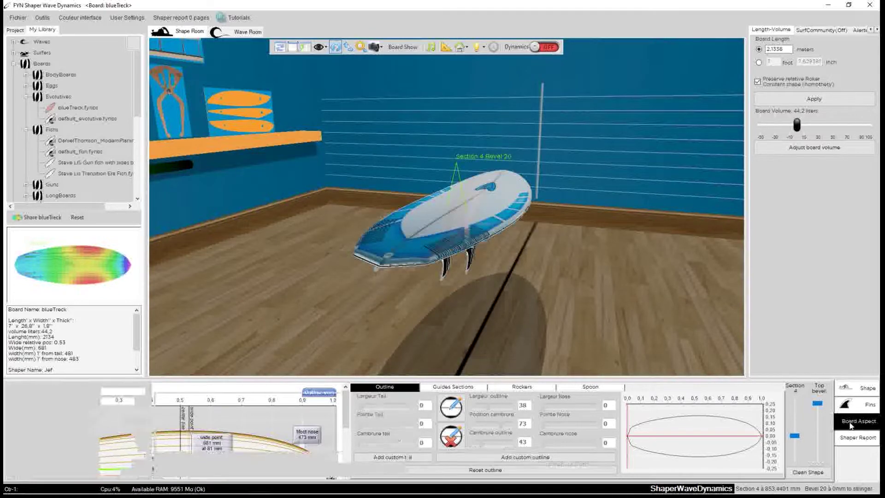
left_click_drag(716, 397, 714, 402)
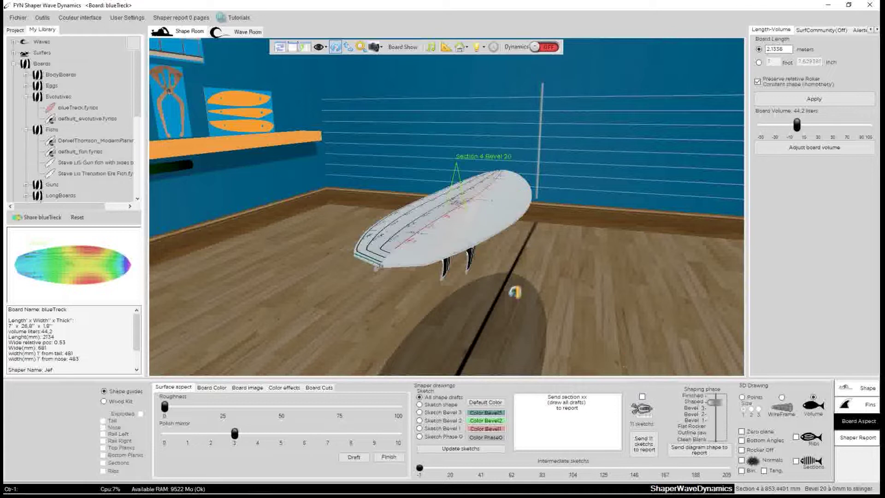
left_click_drag(456, 178, 348, 275)
left_click(15, 29)
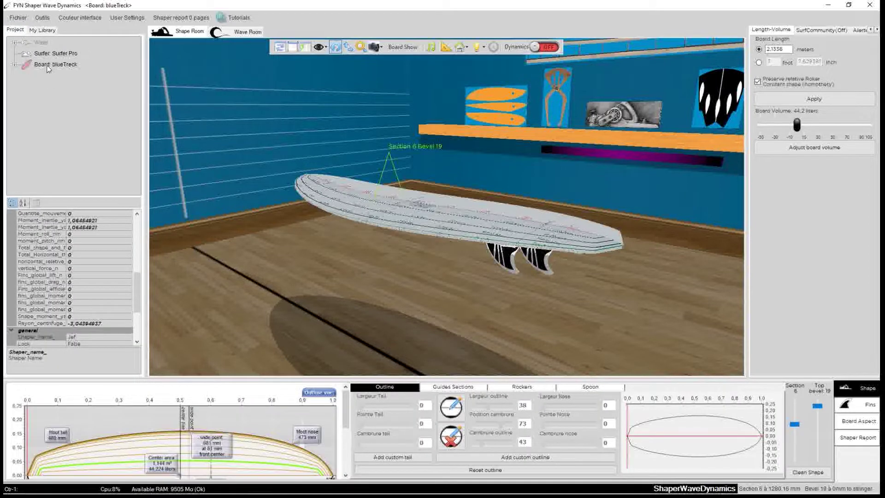
Expand blueTreck in the Project tree, select NoHydroScan and launch the Hydrodynamics Scanner
left_click(15, 66)
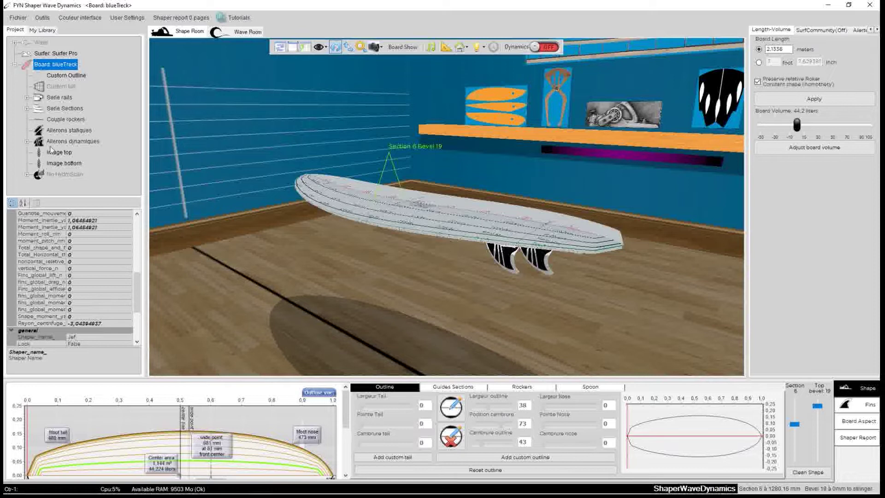
left_click(40, 180)
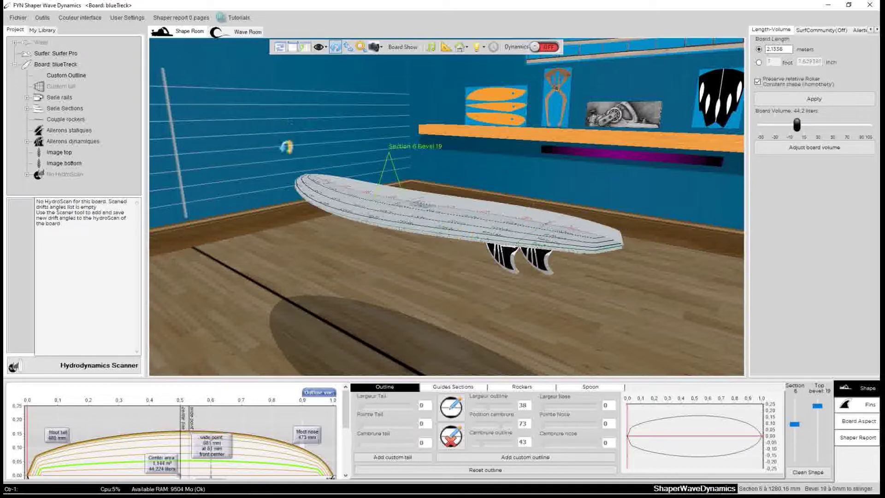
left_click_drag(574, 187, 516, 214)
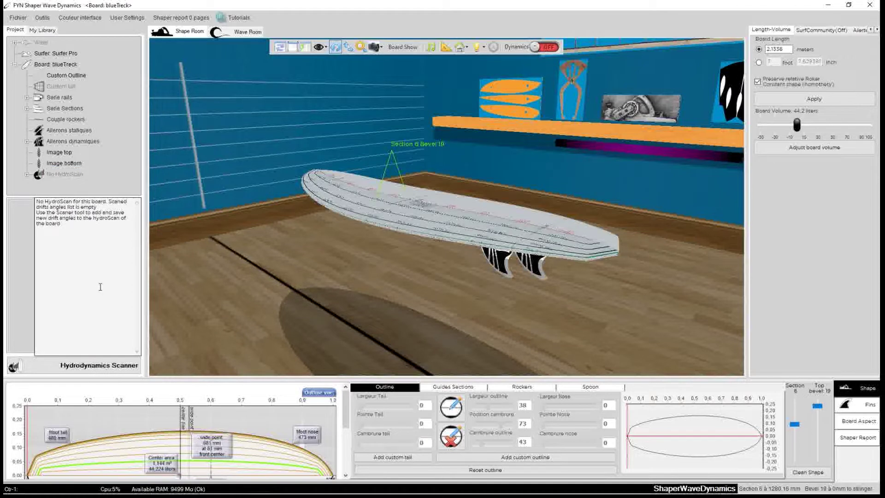
left_click(47, 365)
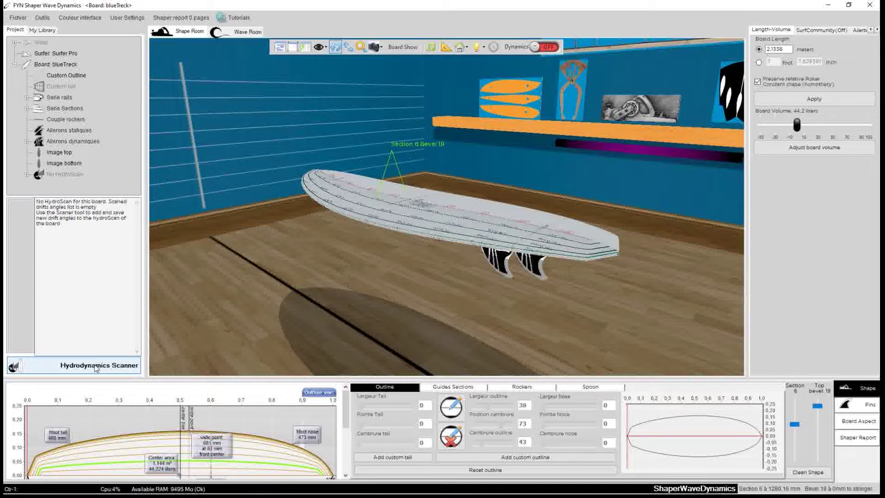
left_click(96, 366)
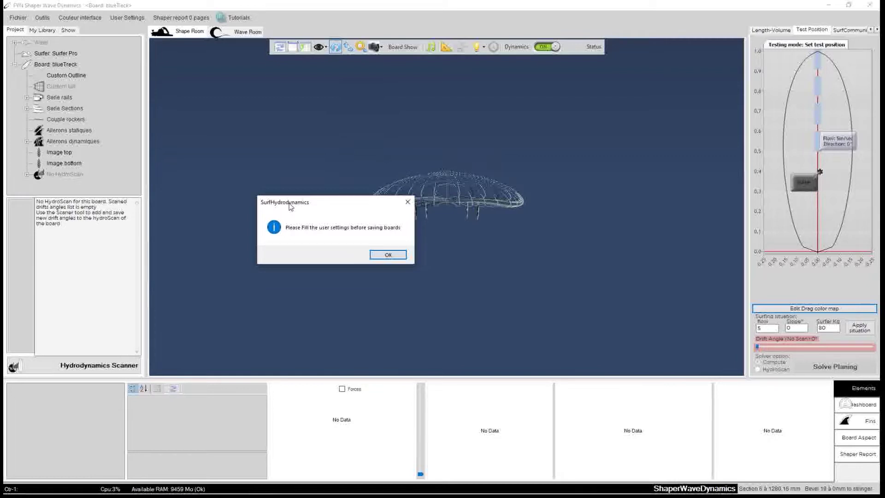
Move the SurfHydrodynamics notice aside and confirm it with OK
mouse_move(290, 206)
left_mouse_down()
mouse_move(310, 227)
mouse_move(290, 199)
left_mouse_up()
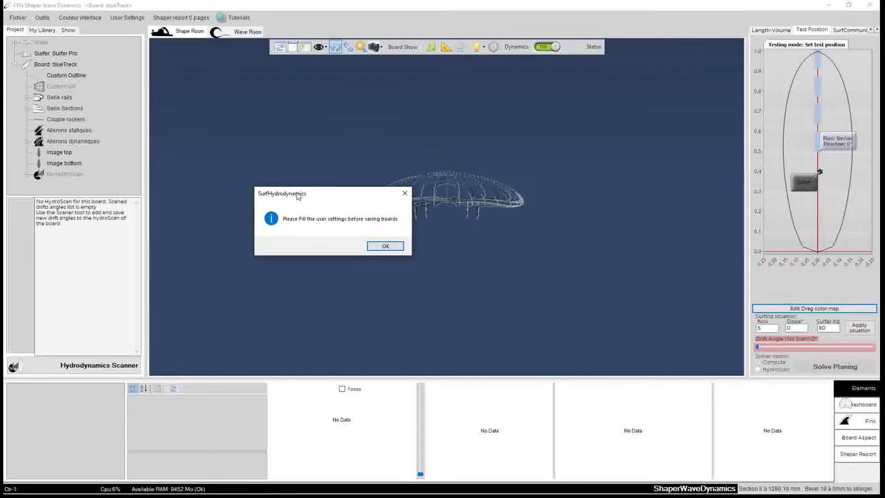
left_click(385, 247)
Reposition User Settings and enter the shaper's contact e-mail in the Mail field
left_click_drag(276, 128, 389, 106)
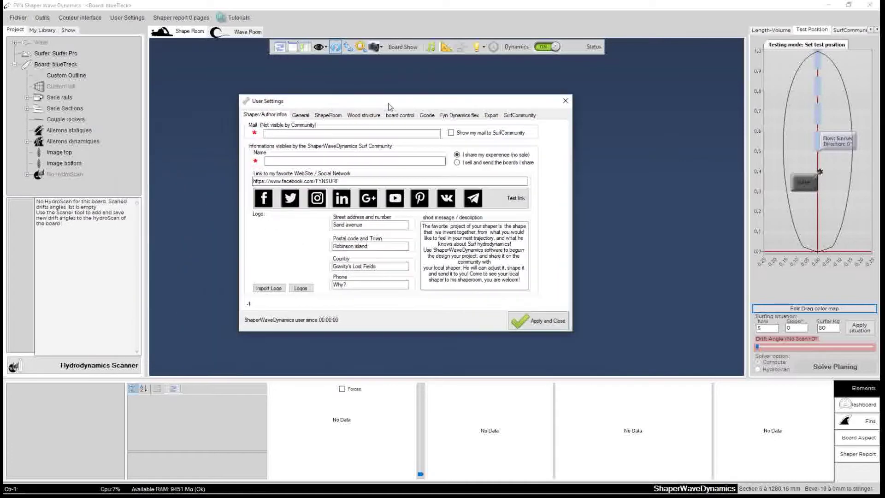
left_click_drag(289, 101, 318, 126)
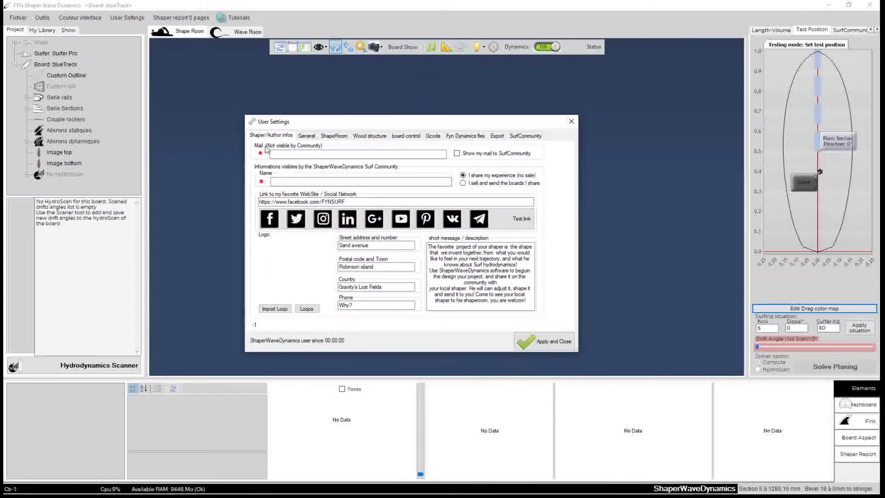
left_click(288, 154)
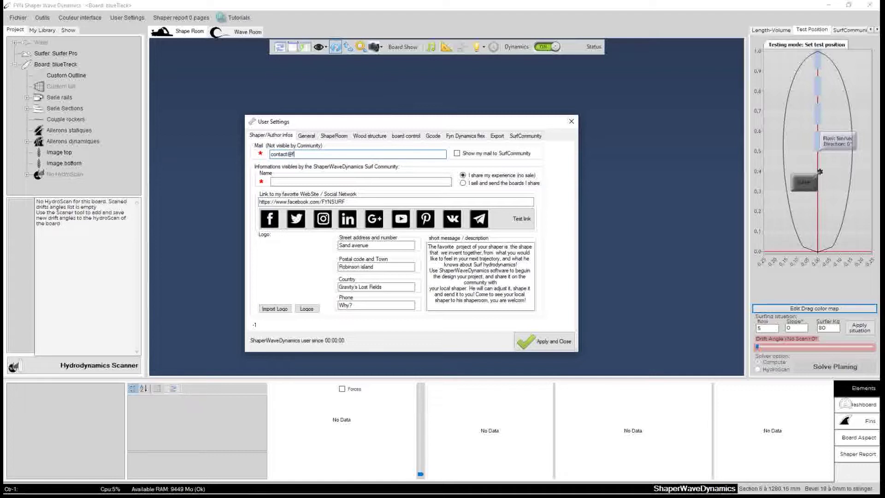
left_click_drag(316, 154, 269, 156)
Enter the shaper's name and set sharing to 'I share my experience (no sale)'
left_click(283, 180)
type("jef")
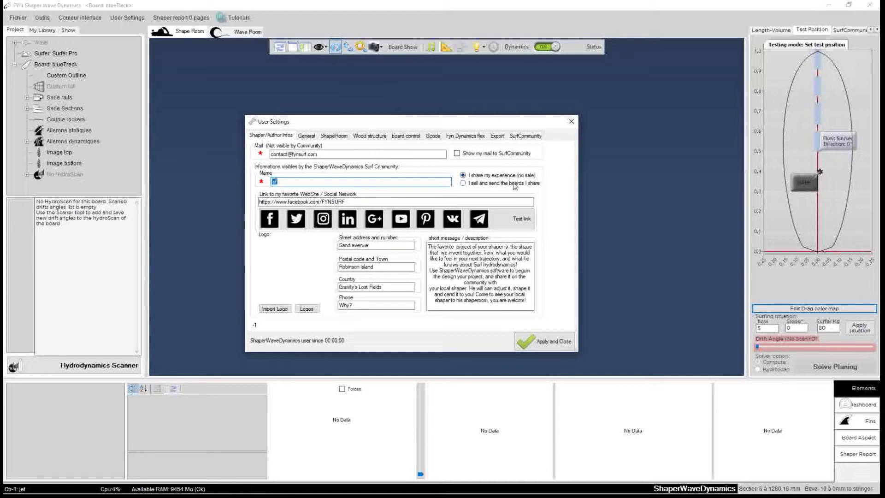
mouse_move(423, 120)
left_mouse_down()
mouse_move(445, 109)
mouse_move(412, 110)
mouse_move(424, 109)
left_mouse_up()
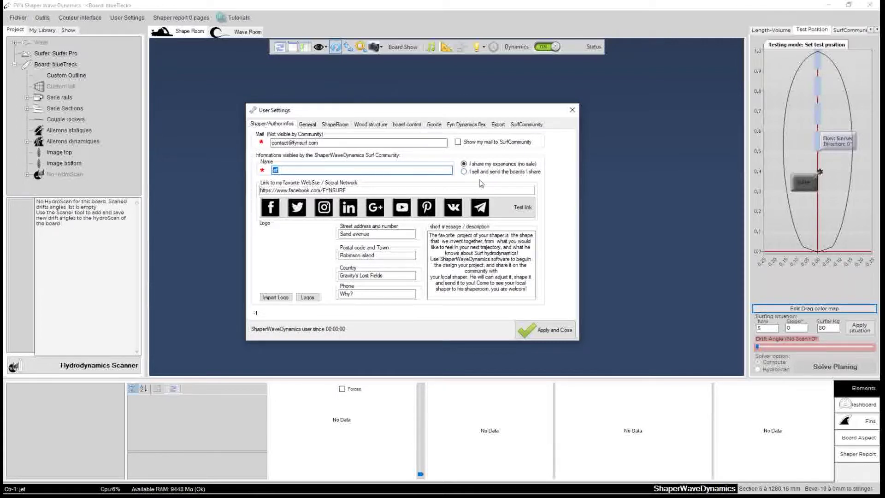
left_click(464, 172)
left_click(475, 164)
left_click(346, 190)
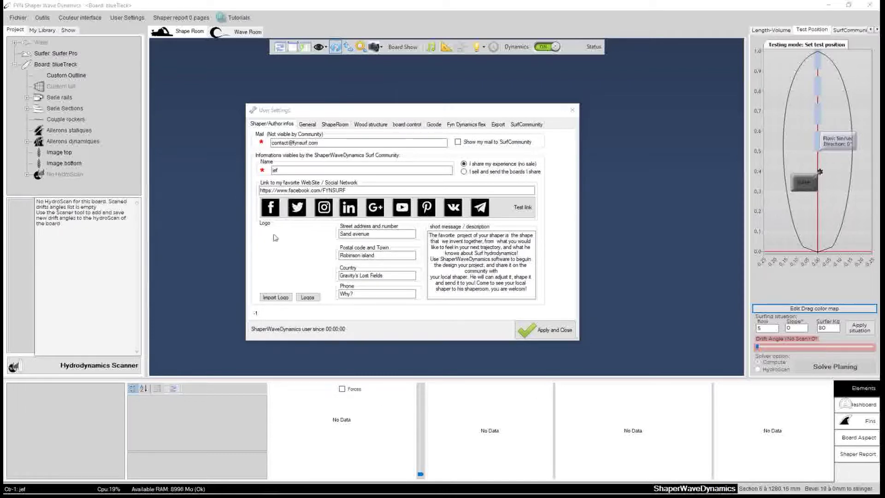
left_click(480, 207)
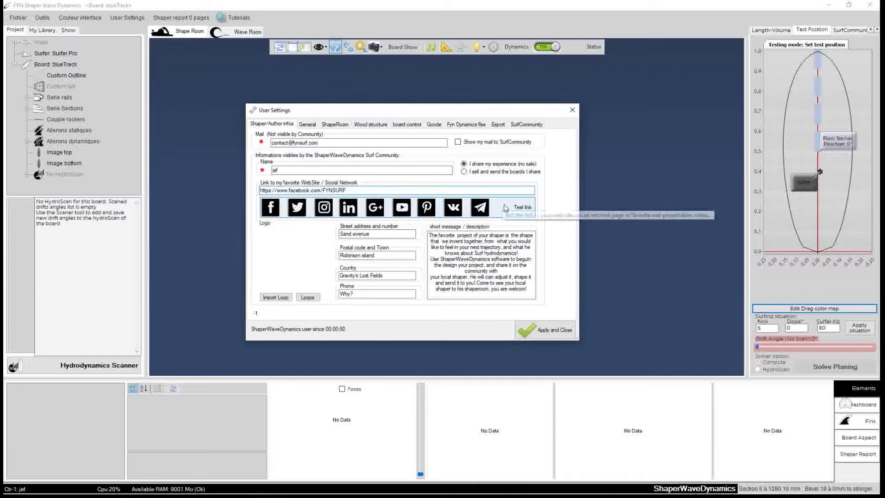
Choose the two-surfboards logo, select the short description, and apply the profile settings
left_click(307, 297)
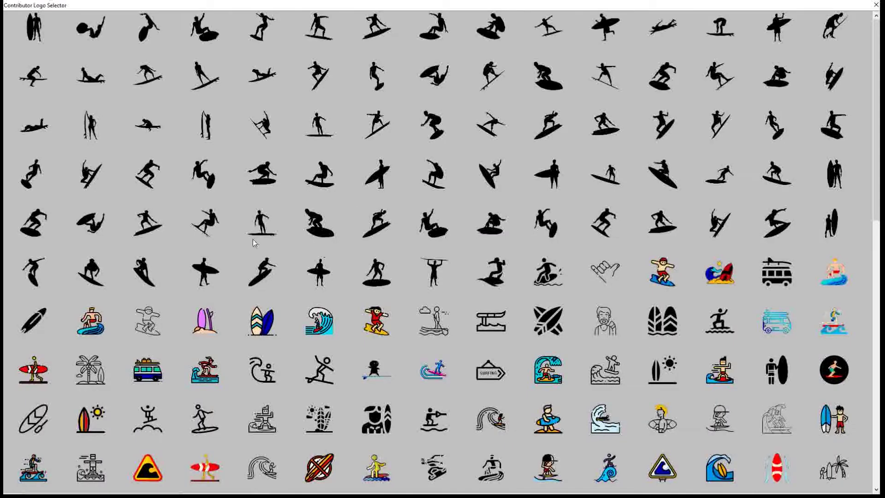
left_click(267, 332)
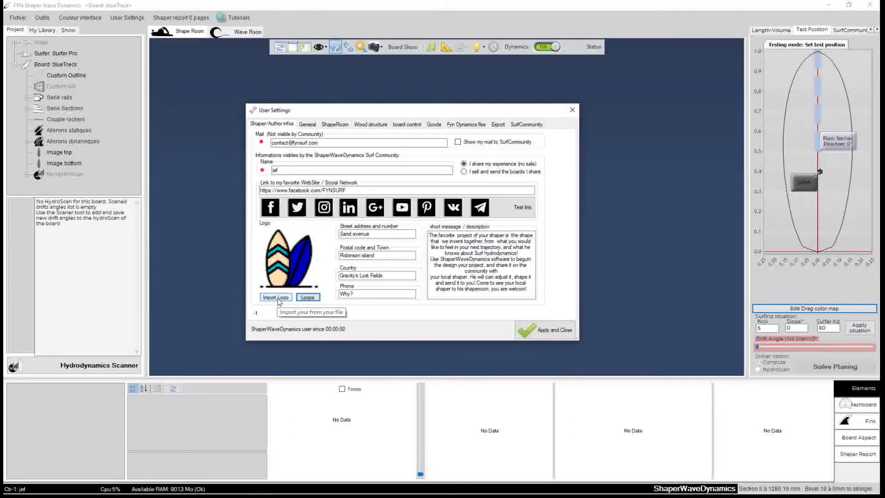
left_click_drag(437, 241, 497, 289)
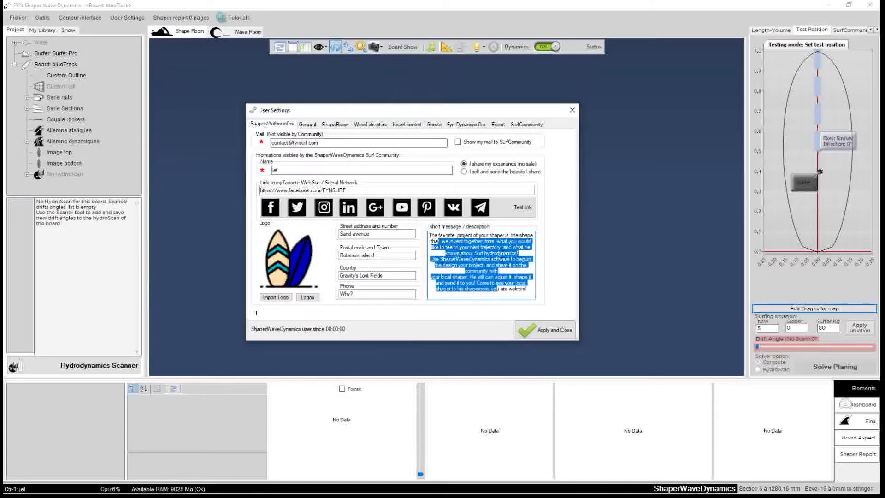
left_click(496, 289)
left_click_drag(431, 241, 528, 289)
left_click(552, 334)
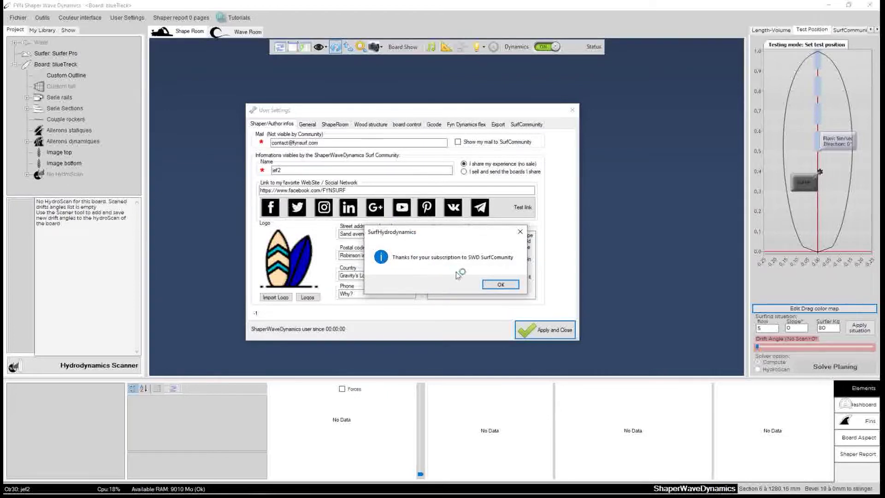
Dismiss the thank-you message and save the board as blueTreck2.fynbs
left_click(501, 285)
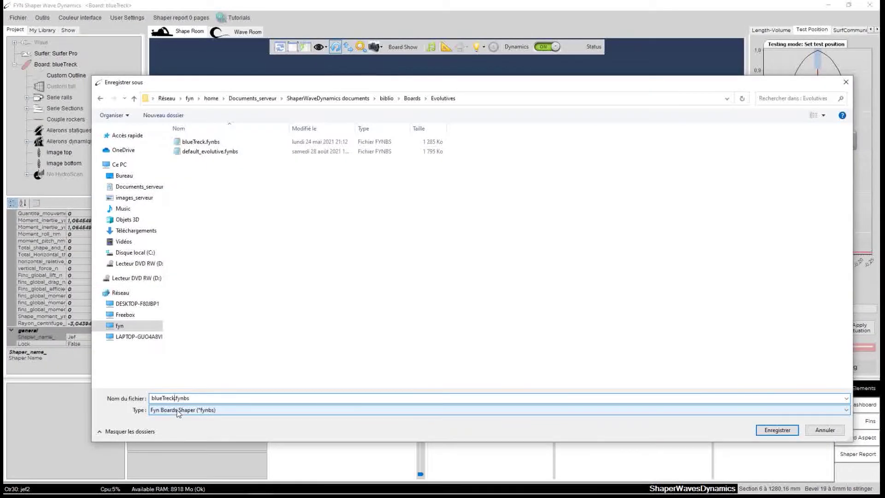
type("2.fynbs")
left_click(778, 430)
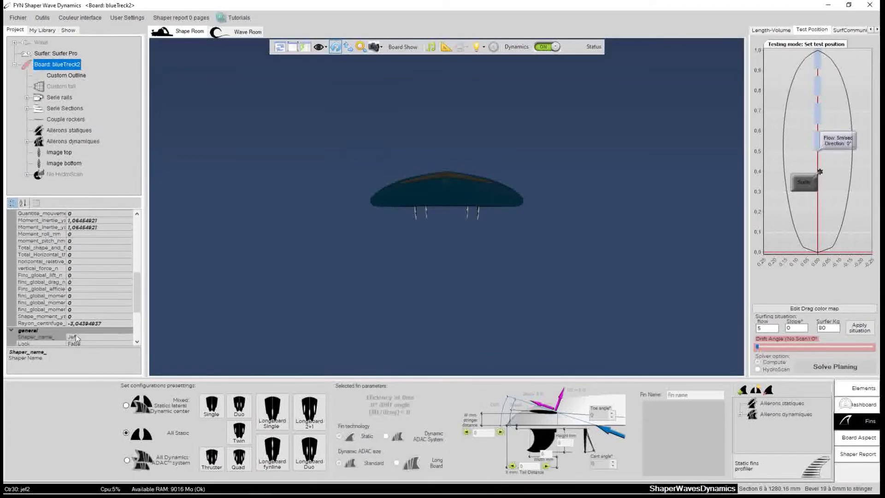
Select the No HydroScan entry and start the Hydrodynamics Scanner for blueTreck2
left_click(63, 177)
left_click(62, 365)
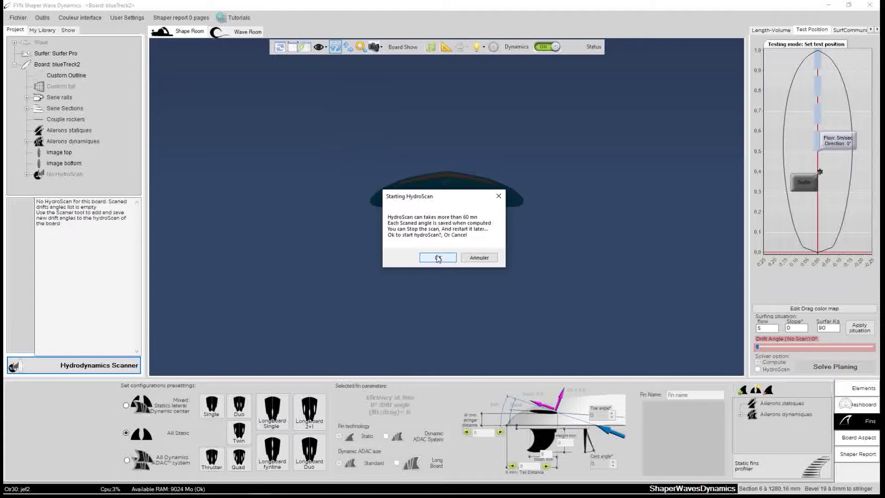
Confirm the Starting HydroScan prompt to begin scanning blueTreck2's drift angles
left_click(438, 257)
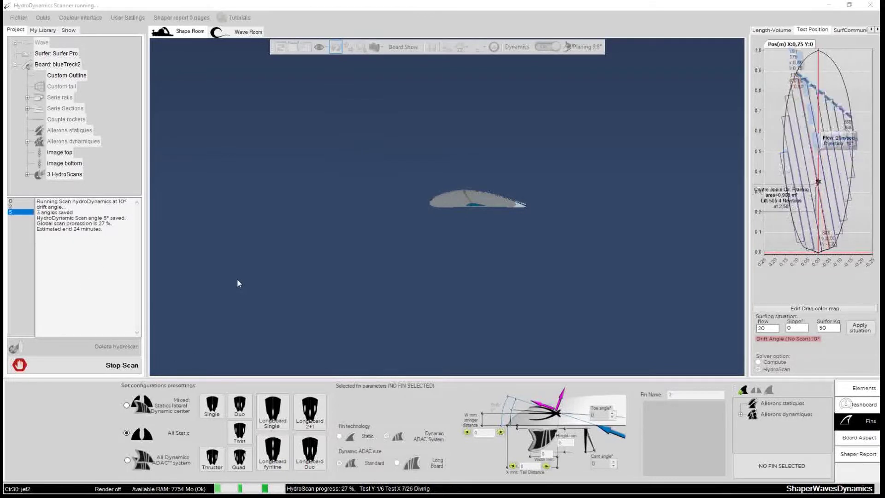
left_click(14, 30)
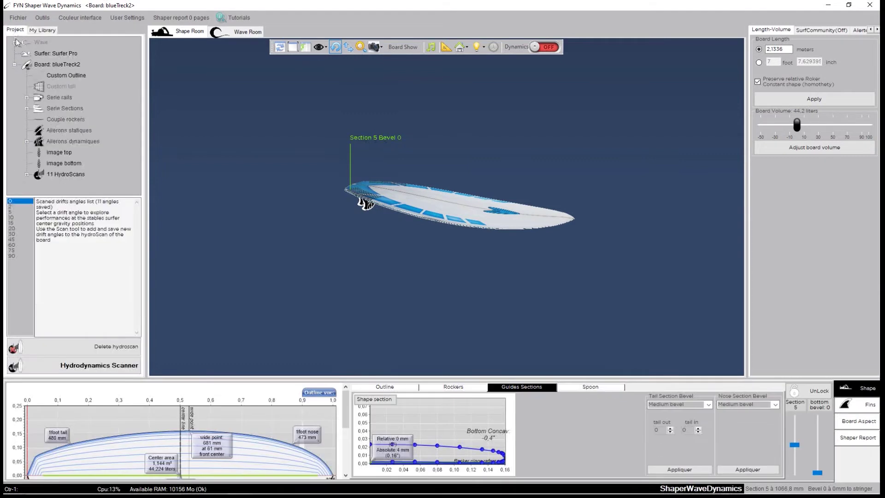
left_click(41, 64)
mouse_move(570, 133)
left_mouse_down()
mouse_move(530, 194)
mouse_move(383, 309)
left_mouse_up()
left_click(453, 211)
mouse_move(664, 217)
left_mouse_down()
mouse_move(510, 251)
mouse_move(292, 103)
left_mouse_up()
mouse_move(602, 276)
left_mouse_down()
mouse_move(275, 82)
mouse_move(519, 283)
mouse_move(593, 132)
mouse_move(534, 312)
mouse_move(576, 214)
mouse_move(361, 316)
mouse_move(424, 267)
mouse_move(313, 325)
left_mouse_up()
left_click(573, 213)
left_click_drag(633, 294, 354, 321)
left_click_drag(456, 233, 438, 342)
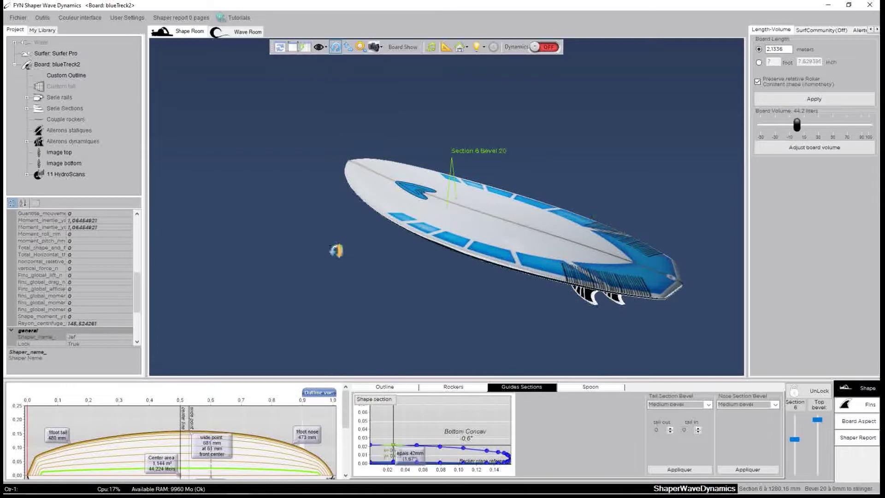
left_click_drag(336, 250, 693, 219)
mouse_move(480, 286)
left_mouse_down()
mouse_move(491, 81)
mouse_move(407, 87)
mouse_move(513, 183)
left_mouse_up()
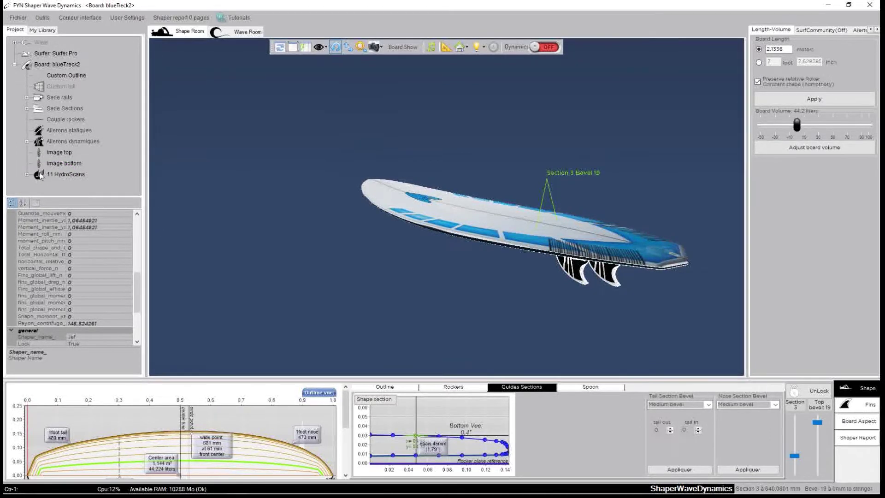
left_click(40, 30)
double_click(36, 97)
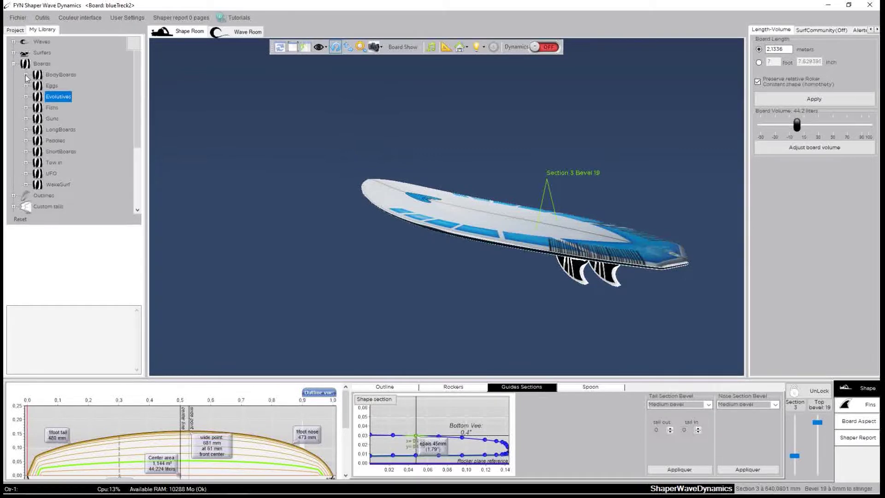
left_click(25, 75)
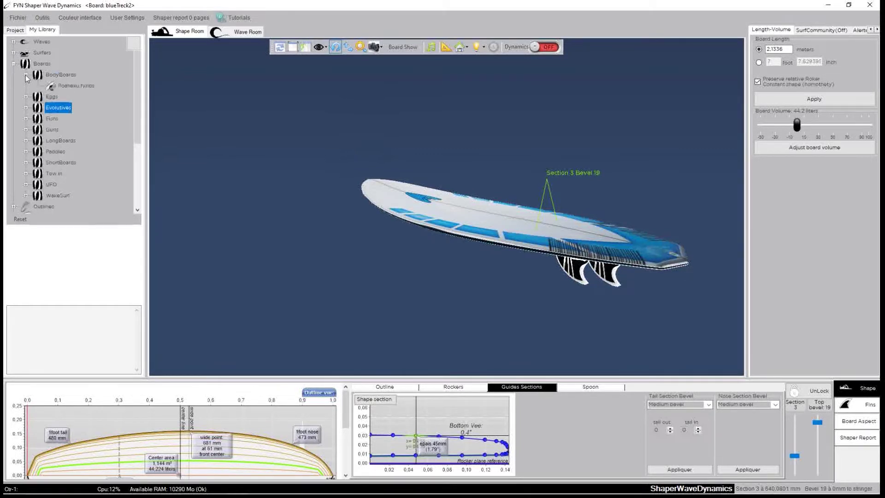
left_click(52, 88)
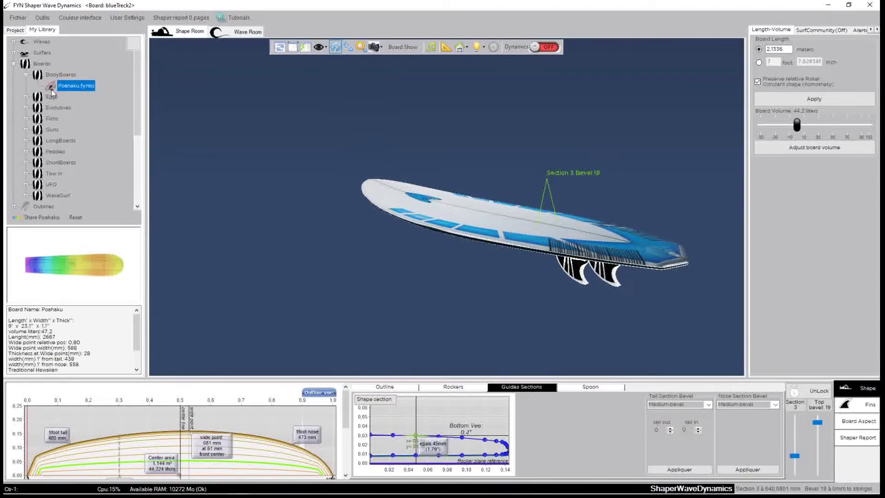
left_click(27, 96)
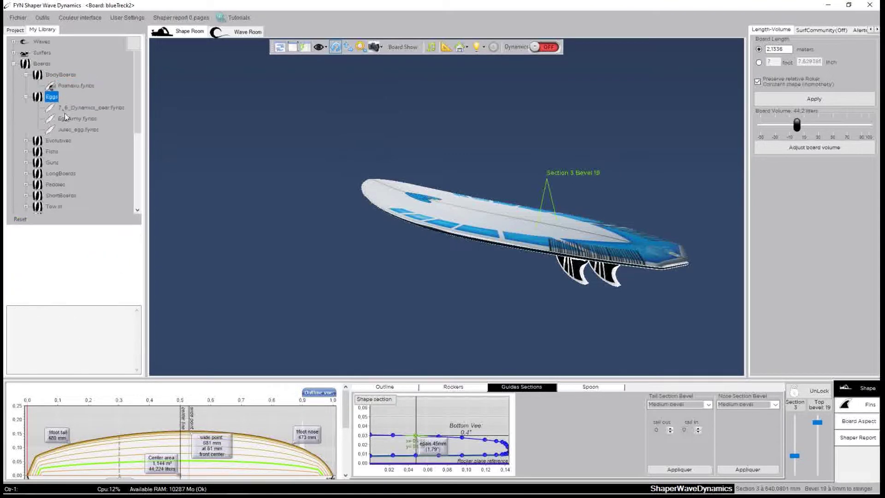
left_click(87, 107)
left_click(68, 127)
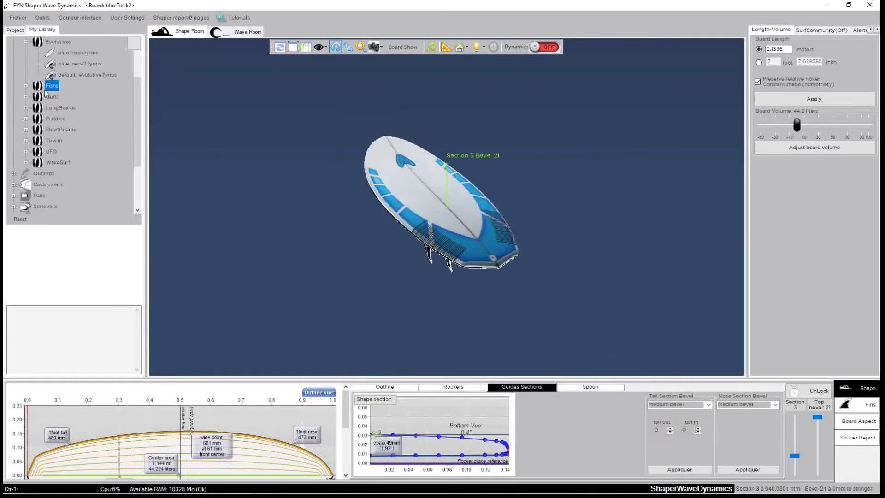
scroll(42, 89, "up", 2)
left_click(26, 108)
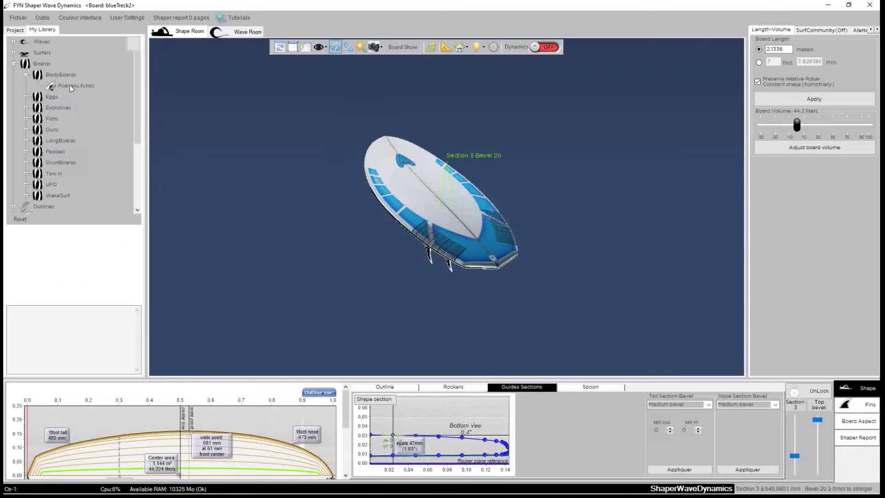
left_click(15, 30)
left_click(44, 175)
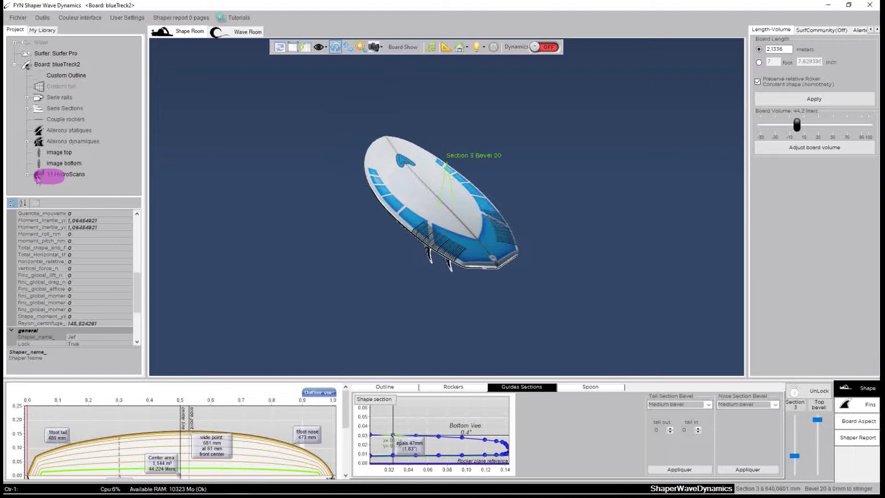
Expand the 11 HydroScans, pick the 0° drift angle, and orbit to a diagonal view
left_click(28, 175)
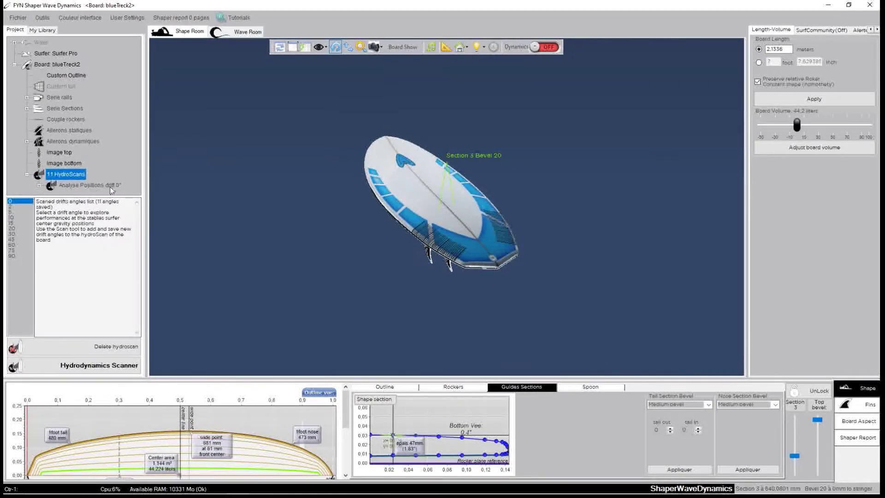
left_click(15, 207)
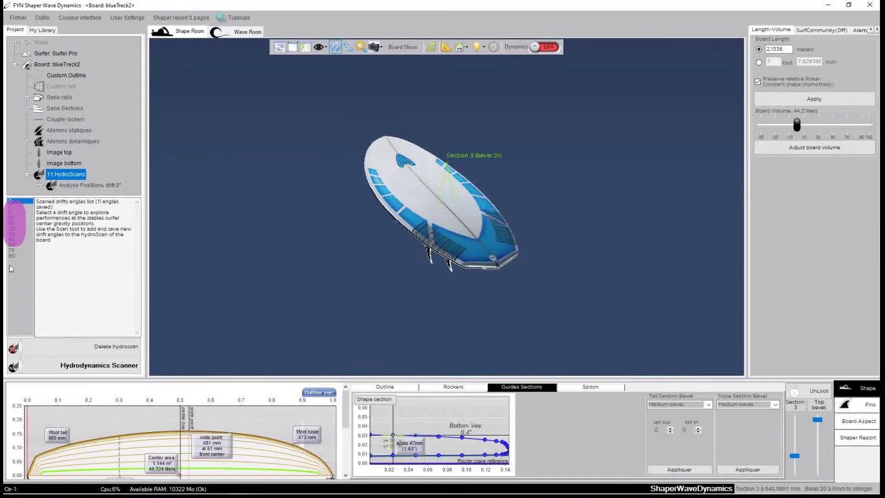
left_click_drag(648, 221, 335, 231)
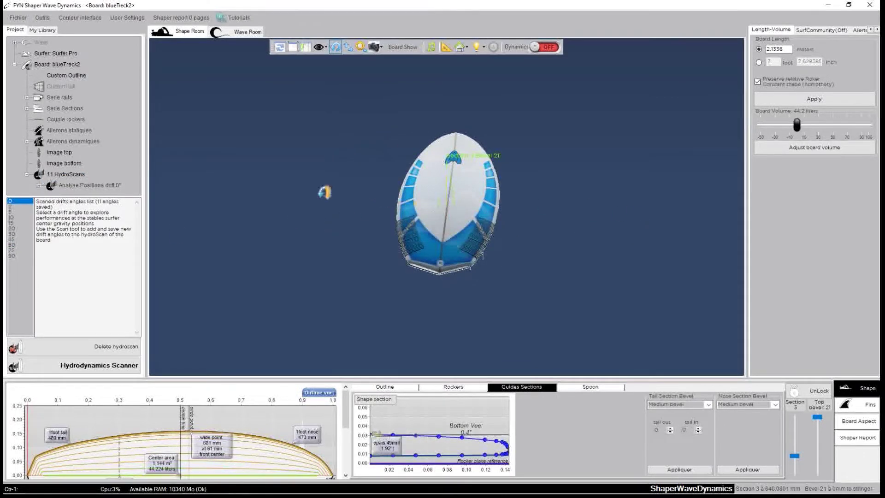
left_click_drag(325, 192, 587, 217)
left_click_drag(456, 179, 636, 237)
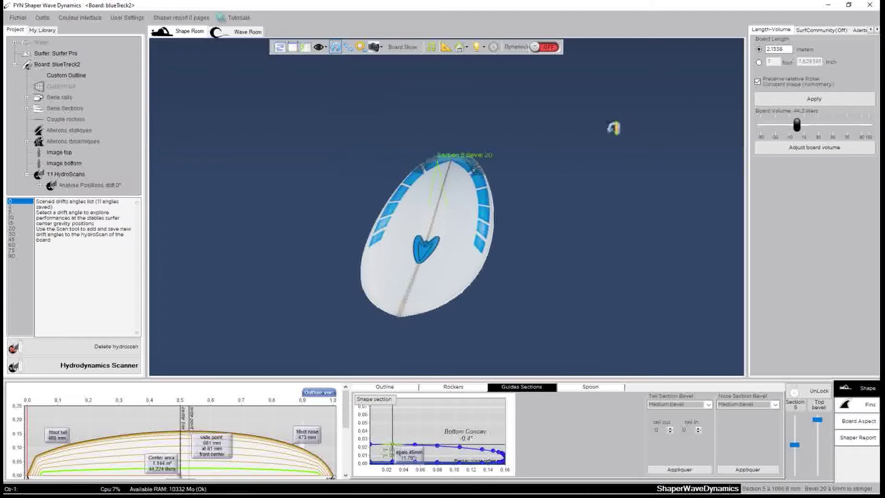
Switch on the dynamics simulation and turn the board view nose-up
left_click(548, 47)
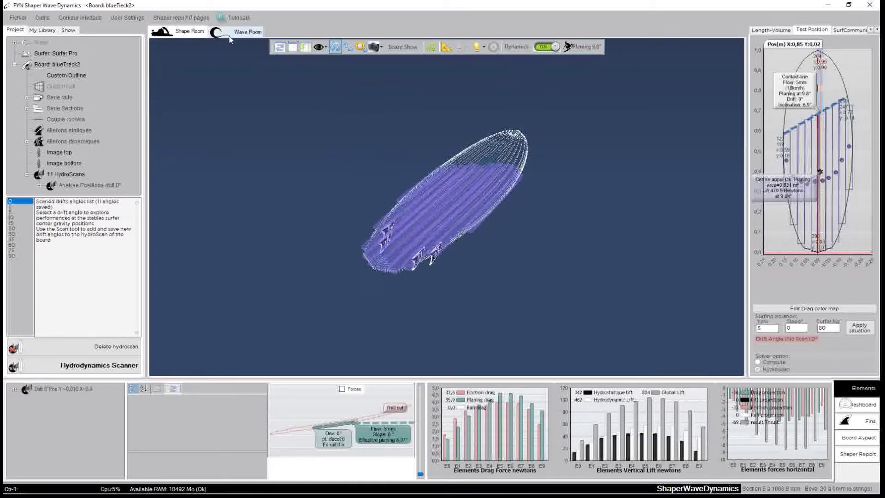
left_click_drag(303, 203, 481, 216)
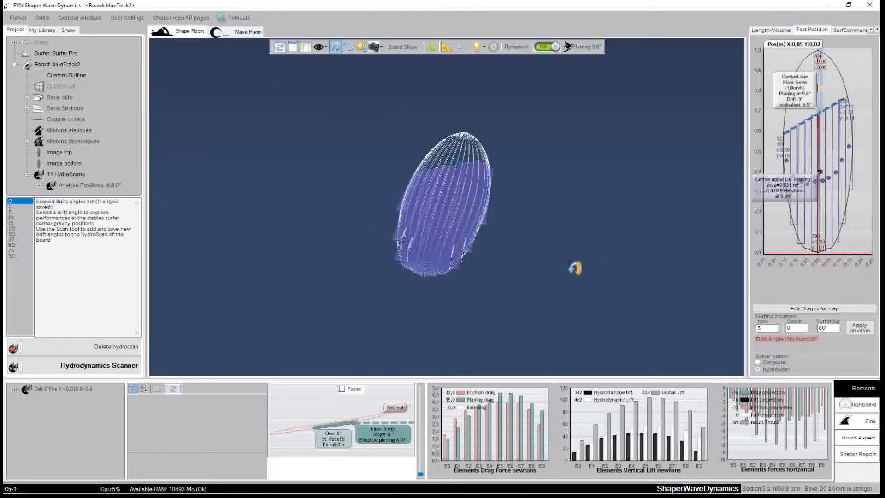
left_click_drag(575, 267, 658, 254)
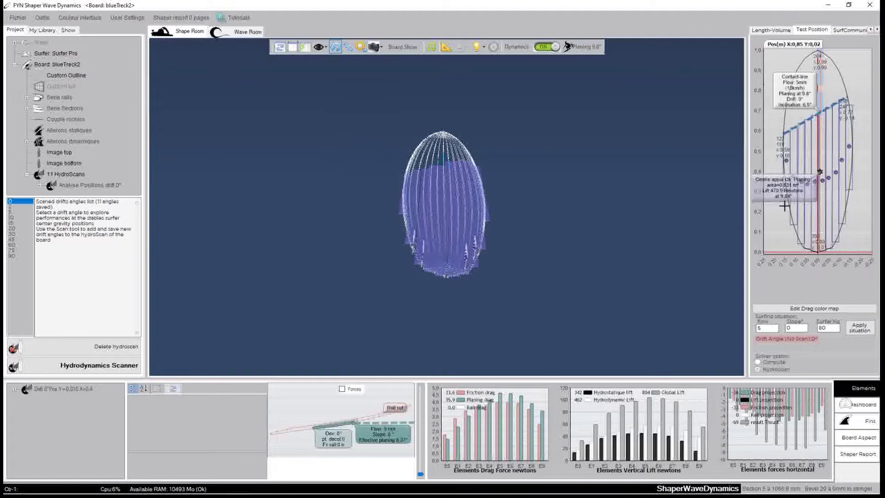
Try a series of support-centre positions, passing X 0.85 and ending near X 0.68, Y 0.07
left_click(828, 183)
left_click(818, 179)
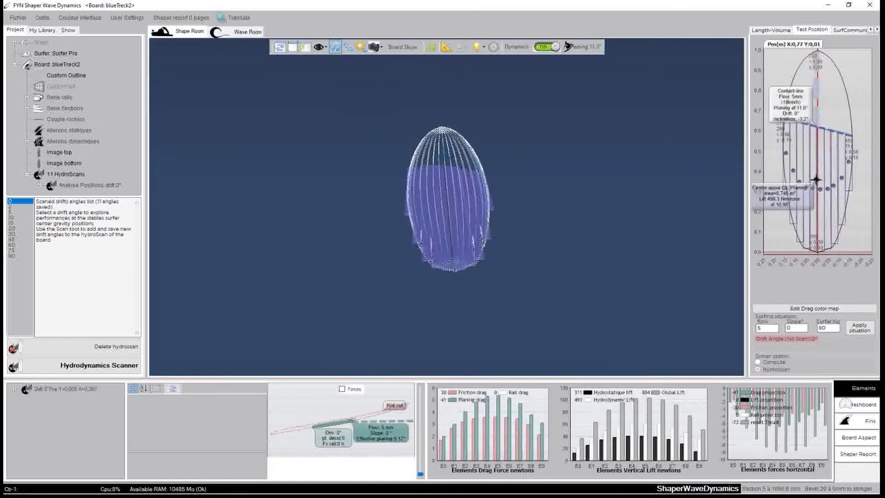
left_click(814, 173)
left_click(822, 173)
left_click(820, 175)
left_click(819, 177)
left_click(820, 178)
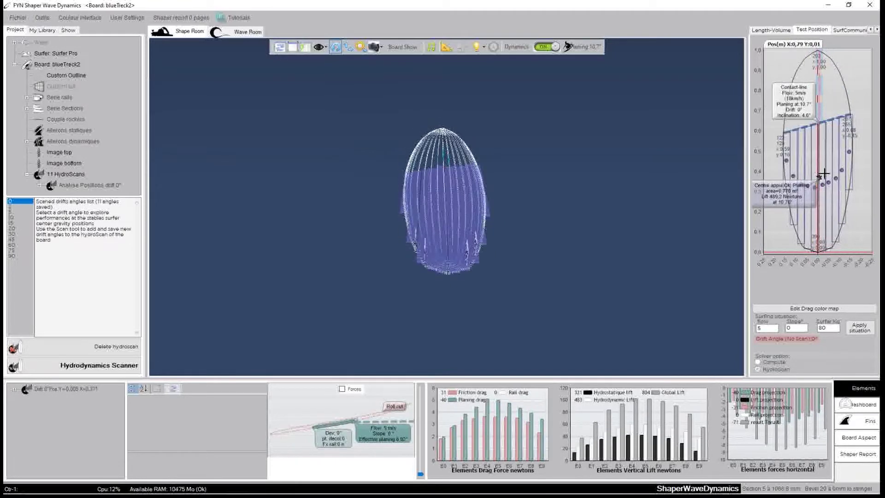
left_click(825, 176)
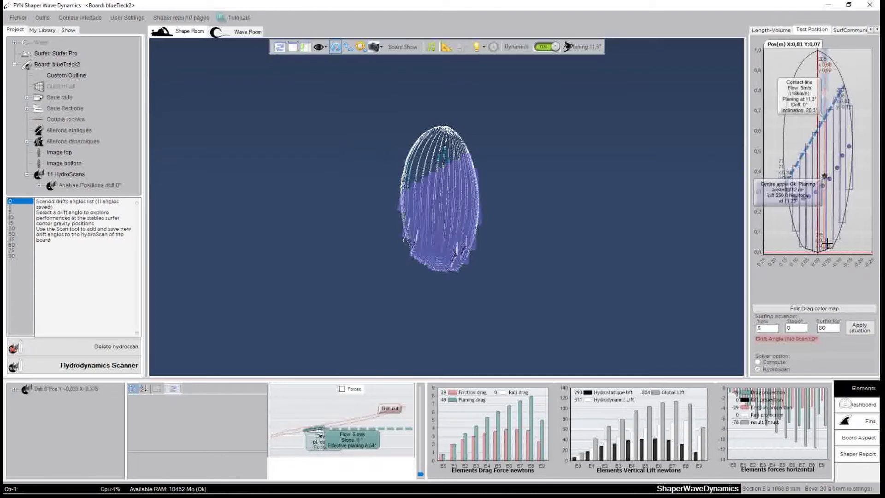
left_click(820, 170)
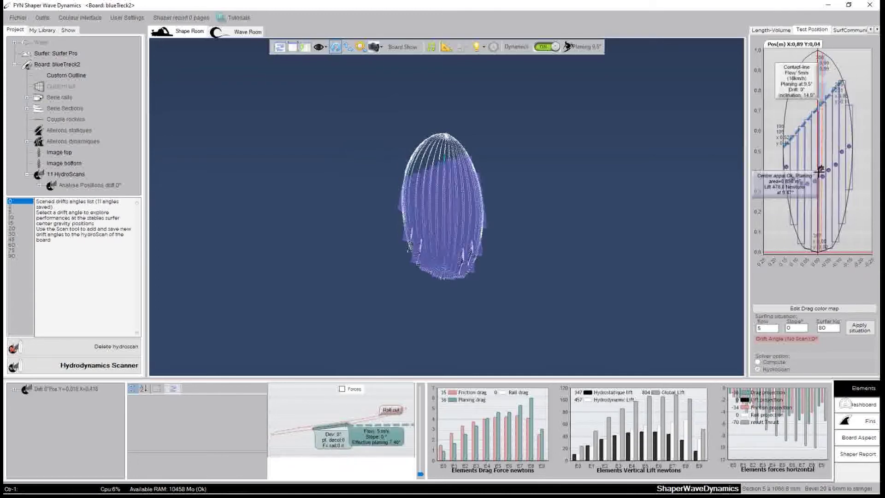
left_click_drag(825, 187, 831, 159)
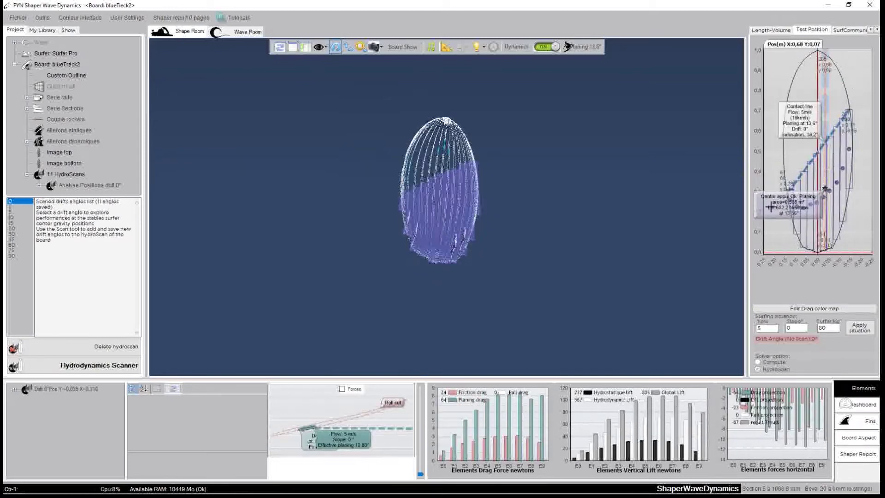
Orbit the board through side, nose-on and long side-on views to check its attitude
left_click_drag(531, 292, 644, 70)
left_click_drag(255, 172, 527, 122)
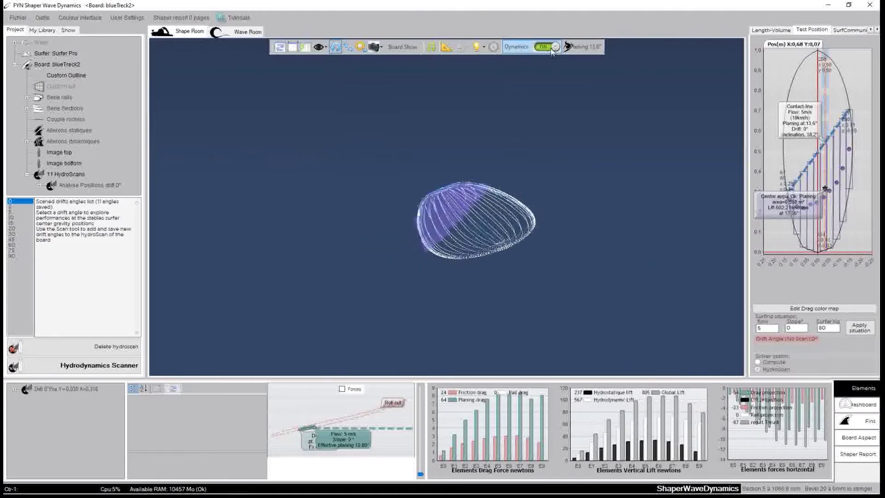
left_click_drag(321, 172, 426, 186)
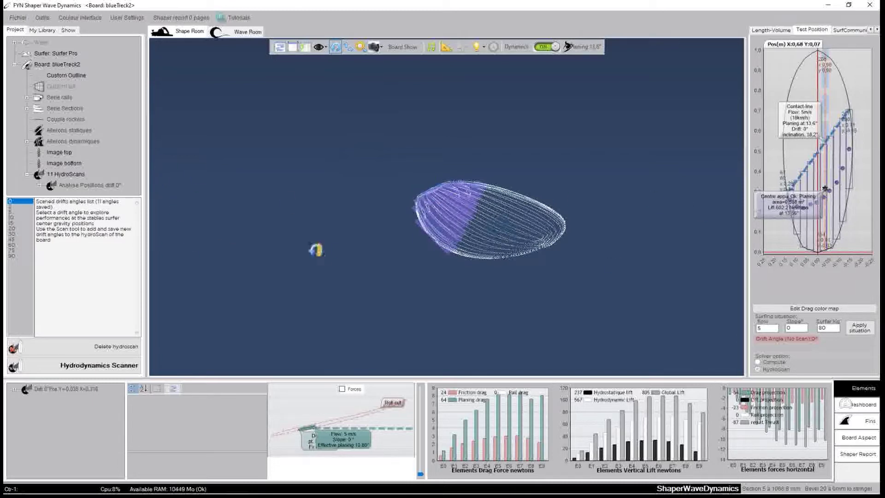
left_click_drag(316, 249, 452, 245)
Step the support centre from X 0.73 through 0.80 to X 0.86, then show the forces dashboard
left_click(821, 187)
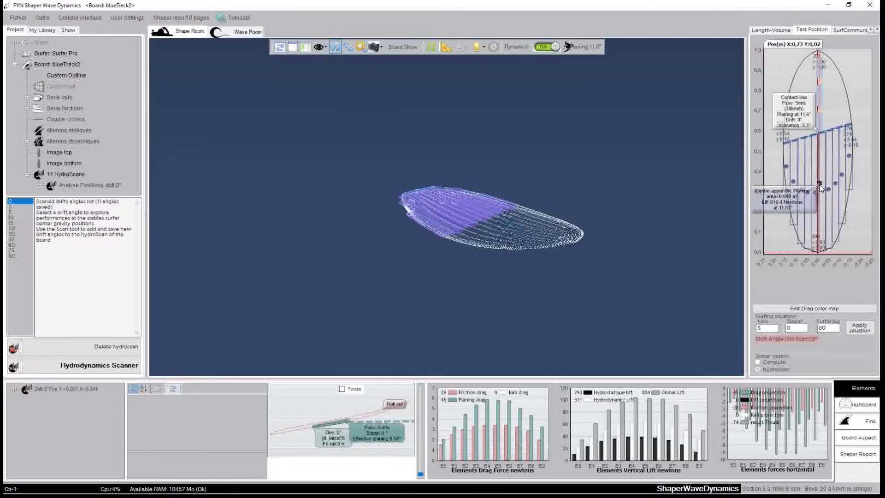
left_click_drag(819, 187, 819, 184)
left_click(820, 181)
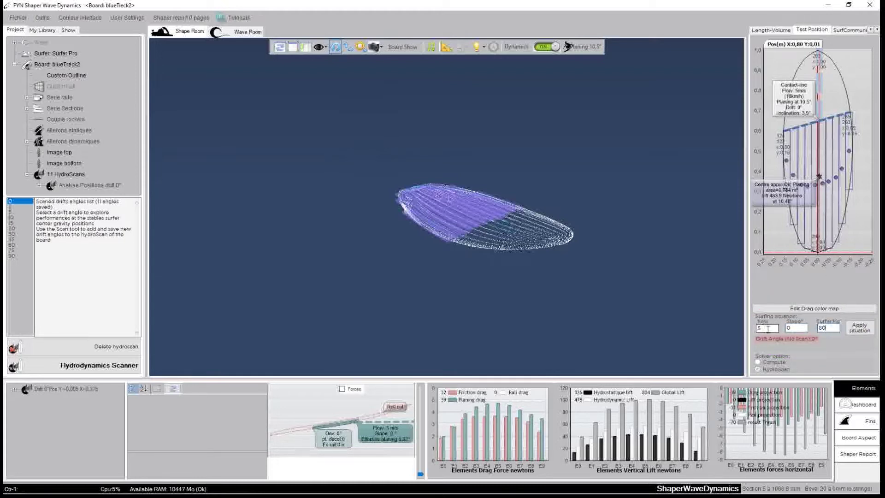
left_click_drag(563, 263, 559, 246)
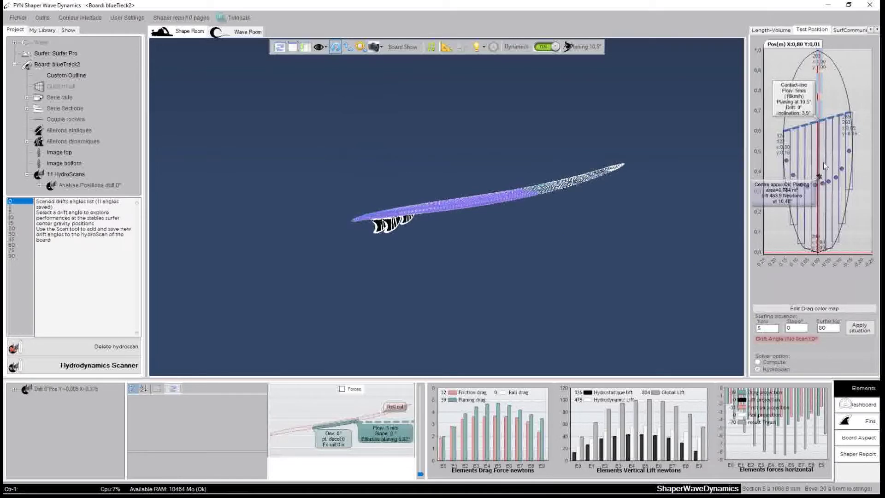
left_click_drag(822, 174, 821, 173)
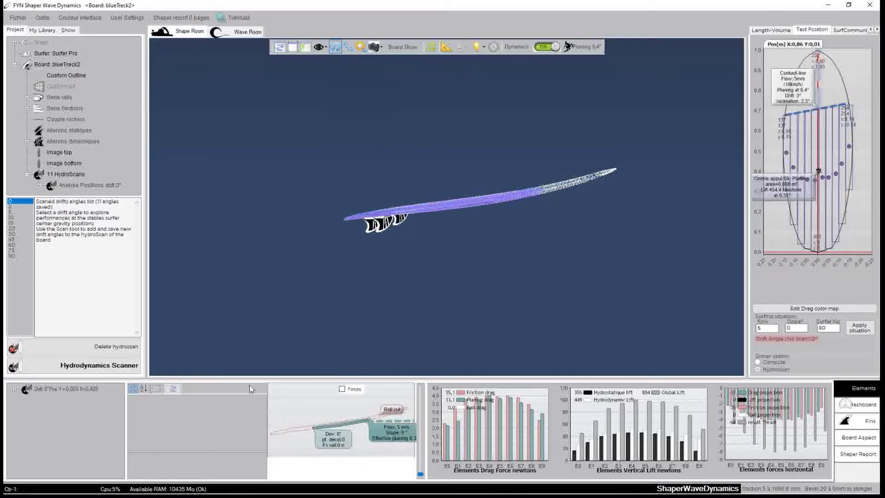
left_click(856, 408)
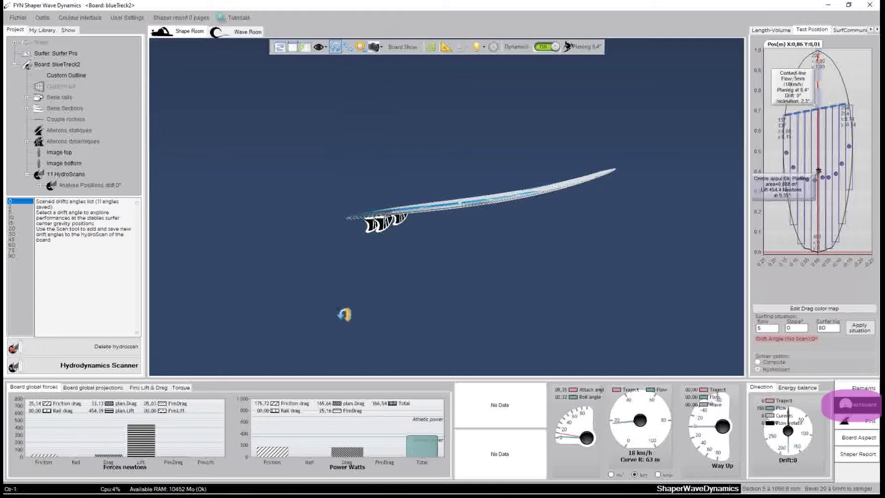
Try support-centre positions from X 0.90 to 0.84, then settle at X 0.53, Y 0.01
left_click(824, 175)
left_click(820, 173)
left_click(819, 168)
left_click(817, 168)
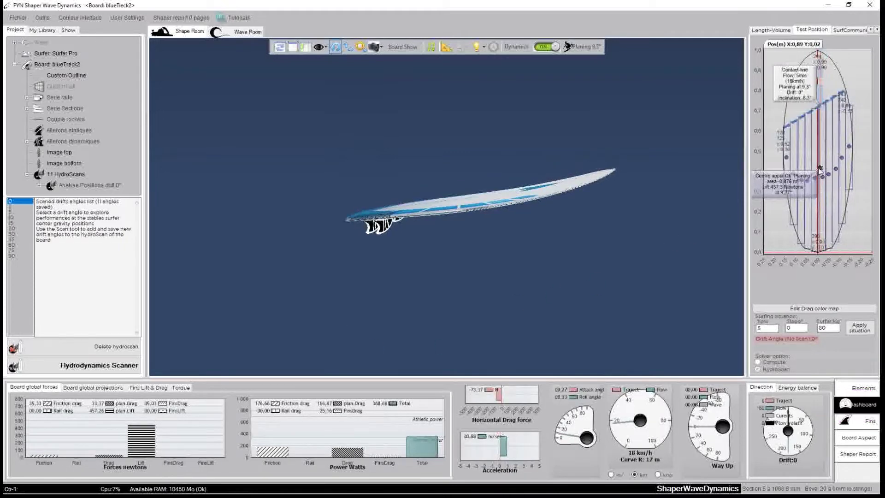
left_click(822, 172)
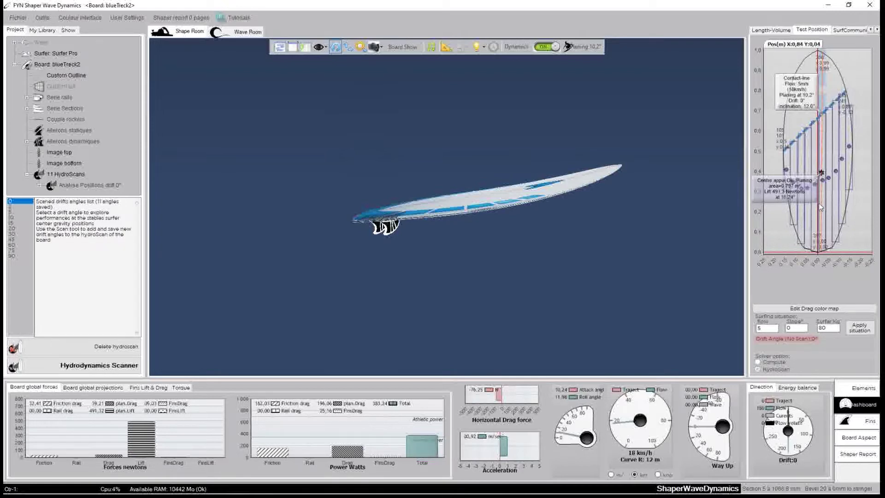
left_click(819, 203)
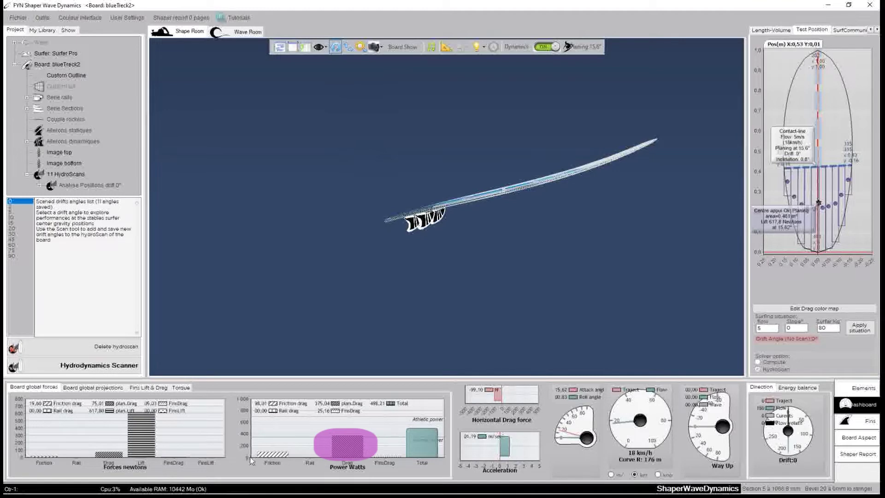
left_click(819, 158)
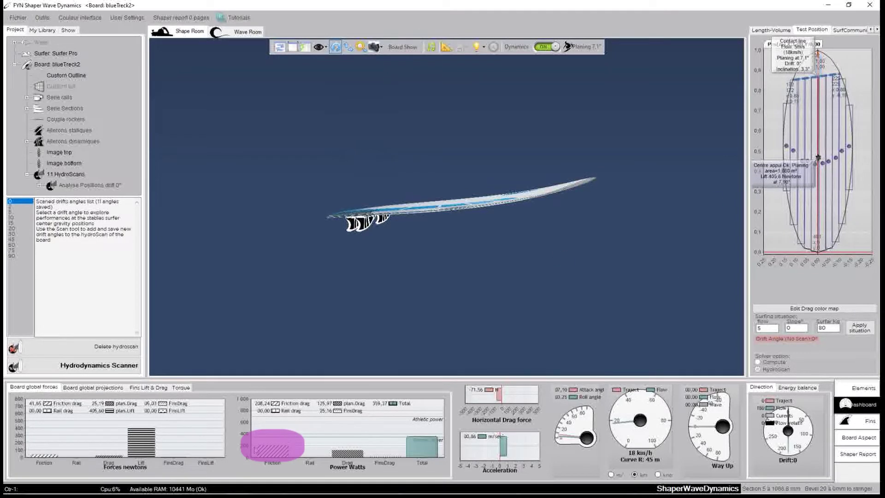
left_click_drag(516, 245, 493, 301)
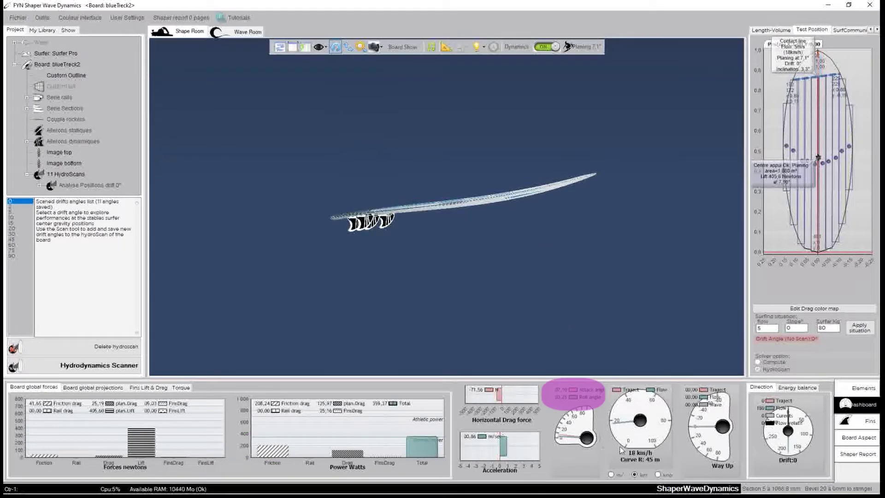
left_click_drag(429, 325, 624, 275)
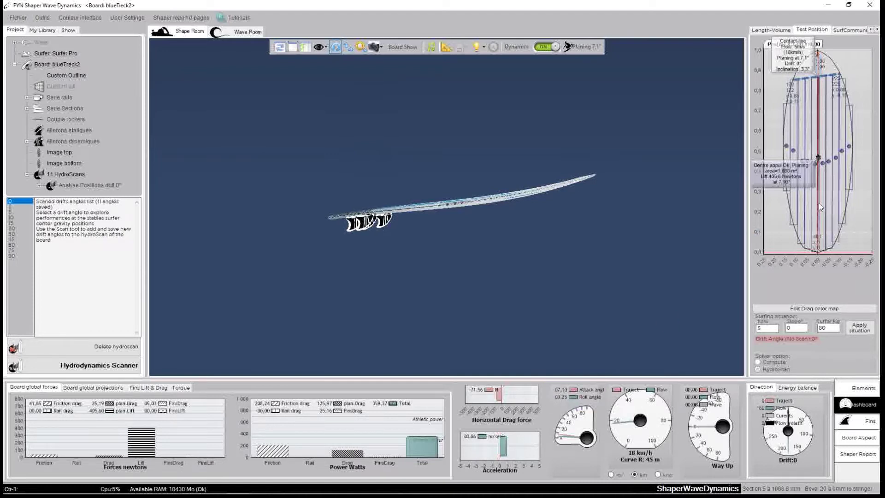
left_click(819, 203)
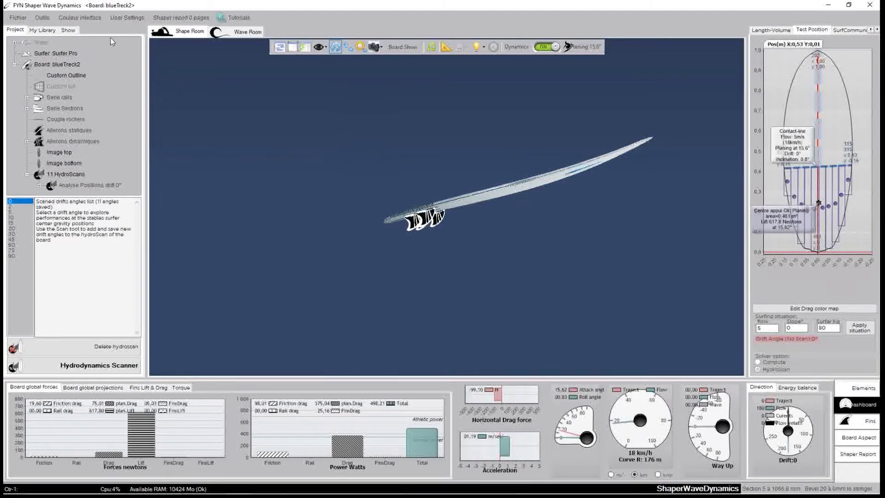
Turn on the board's curvature trail and orbit the view to inspect it
left_click(68, 30)
left_click_drag(296, 147, 512, 324)
left_click_drag(259, 162, 528, 264)
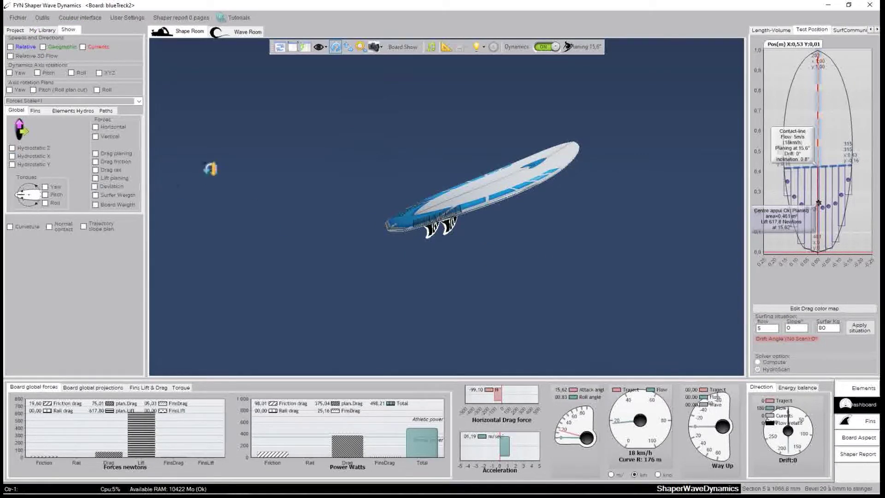
left_click_drag(211, 168, 227, 178)
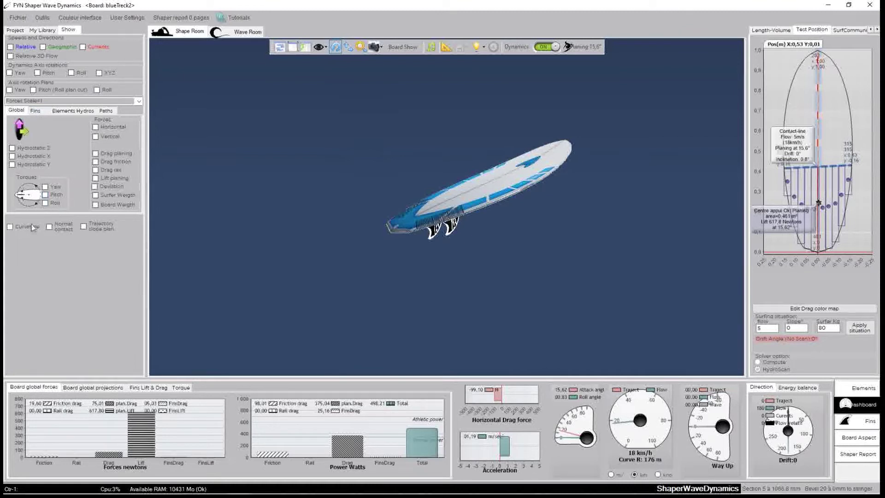
left_click(18, 228)
left_click_drag(235, 249, 579, 218)
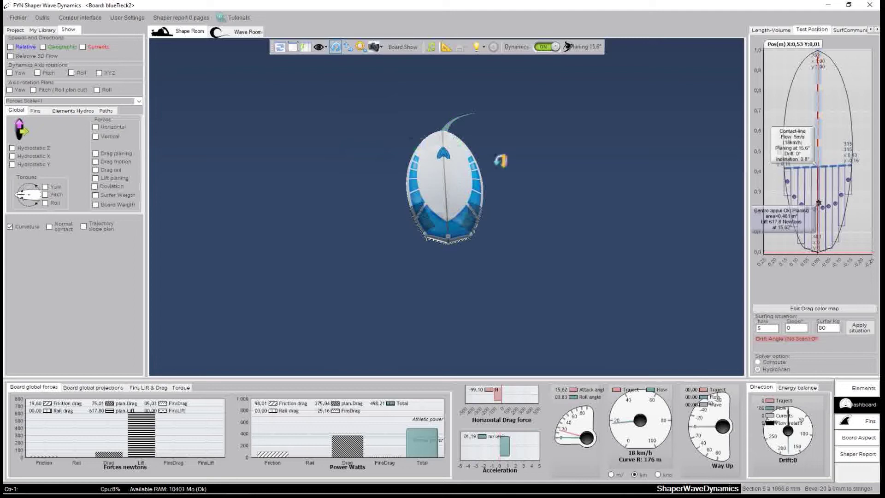
left_click_drag(369, 194, 587, 203)
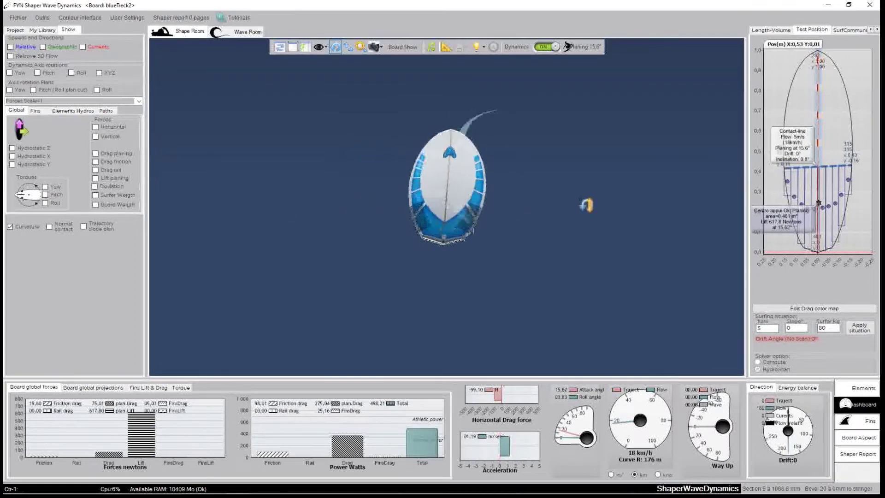
left_click_drag(530, 231, 490, 219)
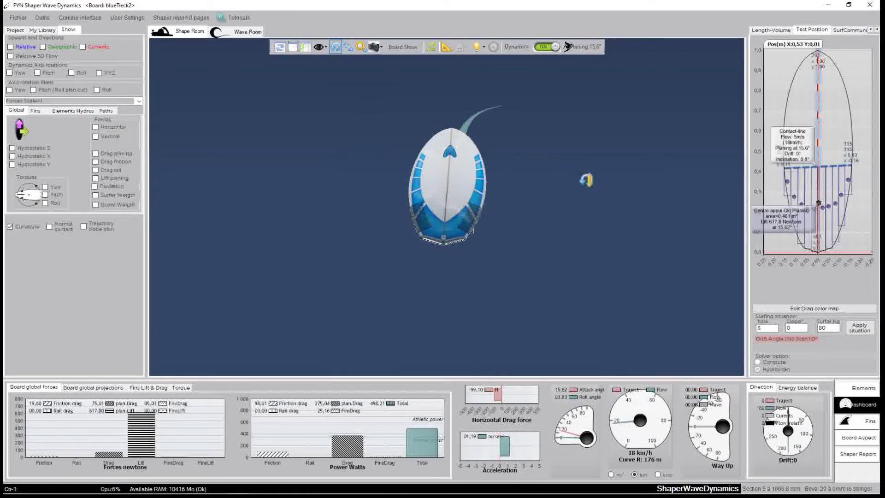
Move the stance point through X 0.62, 0.65 and 0.69, then shift it right to raise planing
left_click(822, 195)
left_click_drag(543, 253, 625, 247)
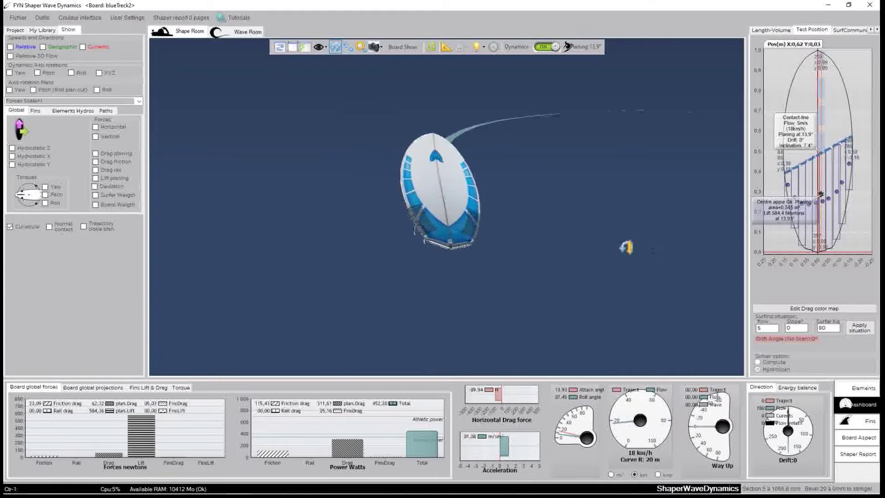
left_click(825, 193)
left_click_drag(525, 217, 590, 222)
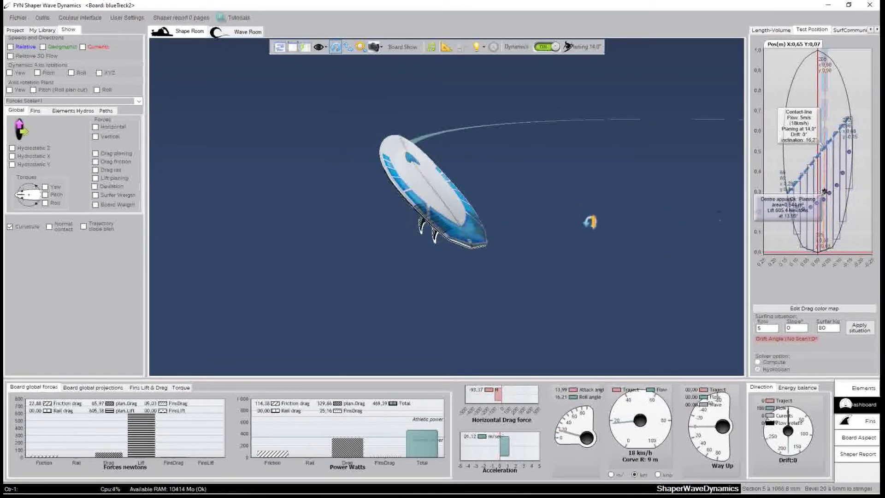
left_click(820, 187)
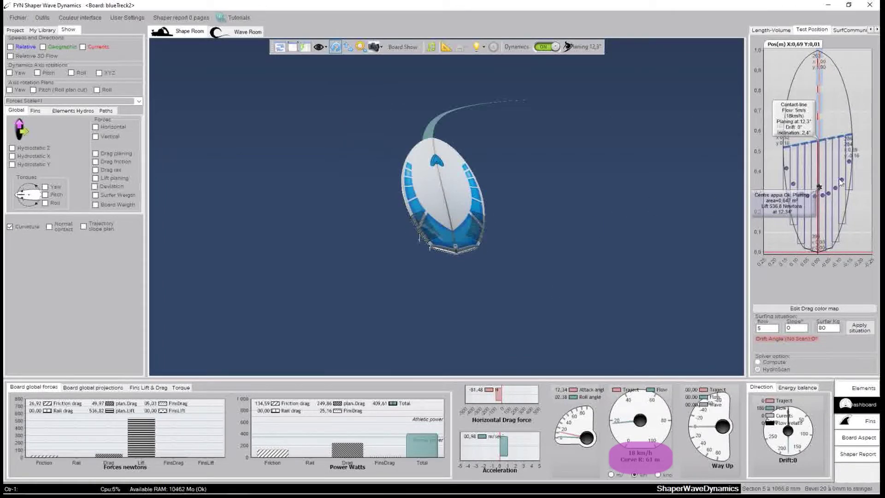
left_click(826, 189)
left_click(831, 189)
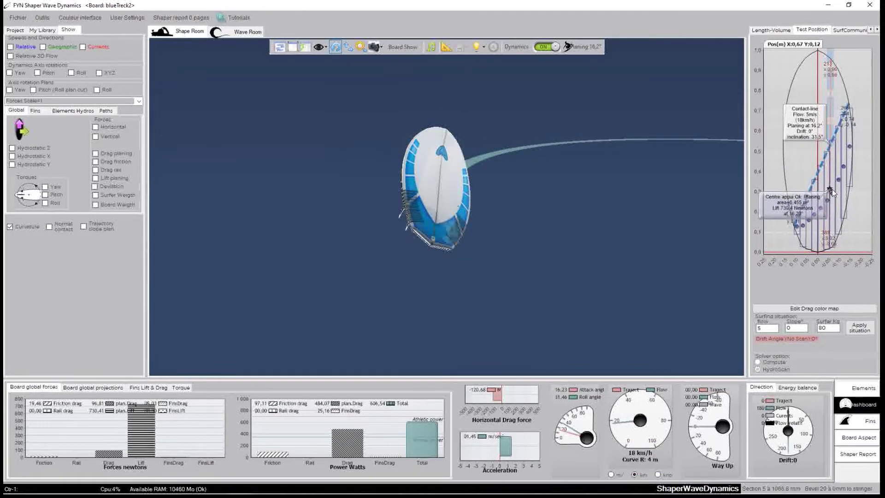
left_click(831, 189)
left_click_drag(497, 286, 555, 217)
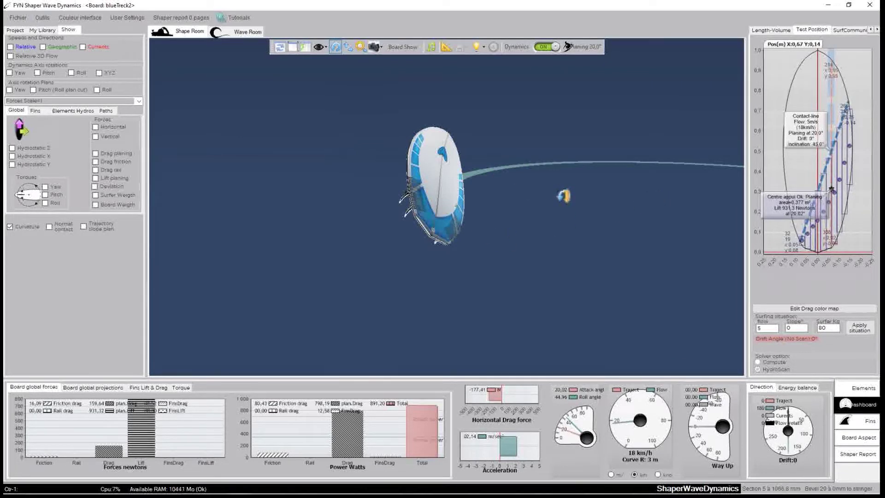
Fine-tune the centre of pressure to X 0.70 for about 12.2° planing
left_click(822, 185)
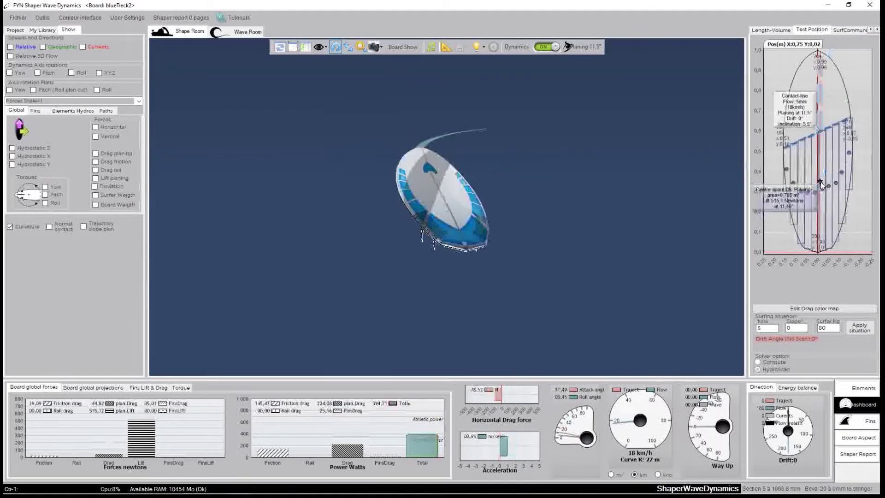
left_click(817, 184)
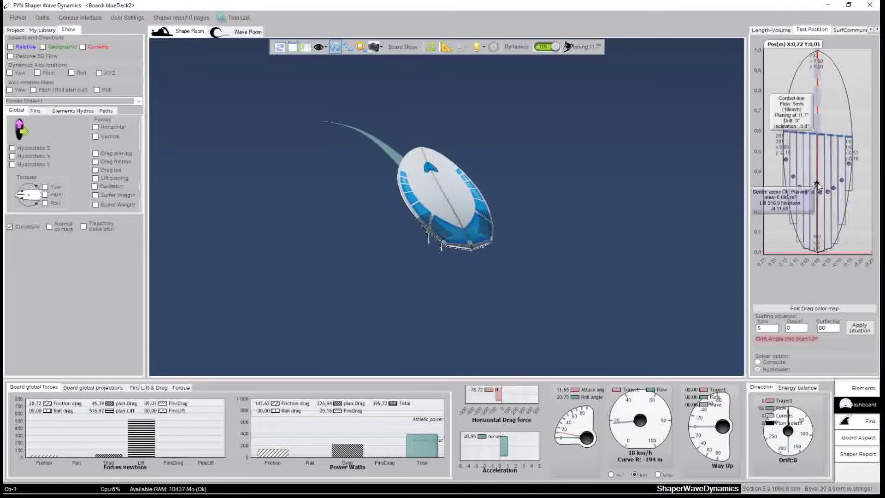
left_click(818, 183)
left_click(819, 181)
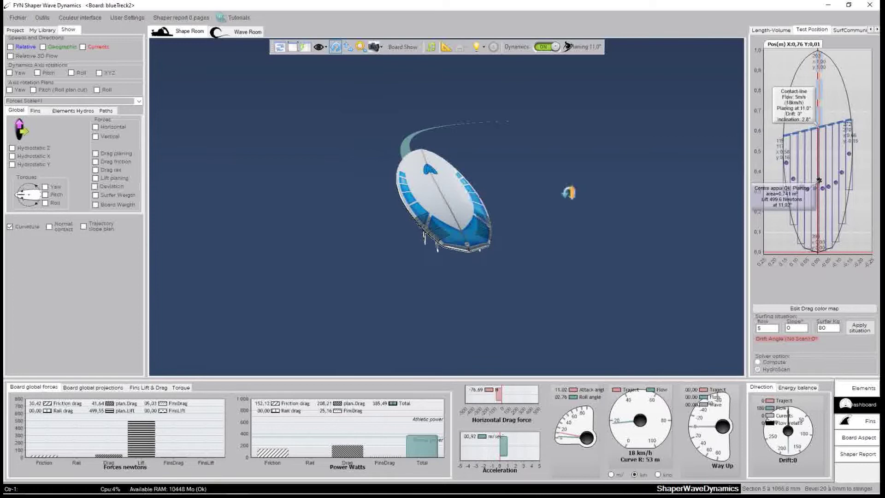
left_click(824, 192)
left_click(820, 188)
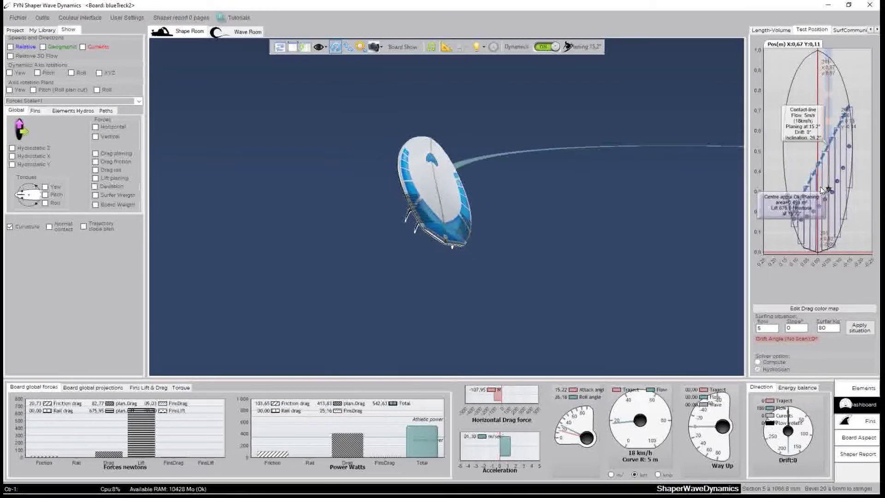
left_click(820, 188)
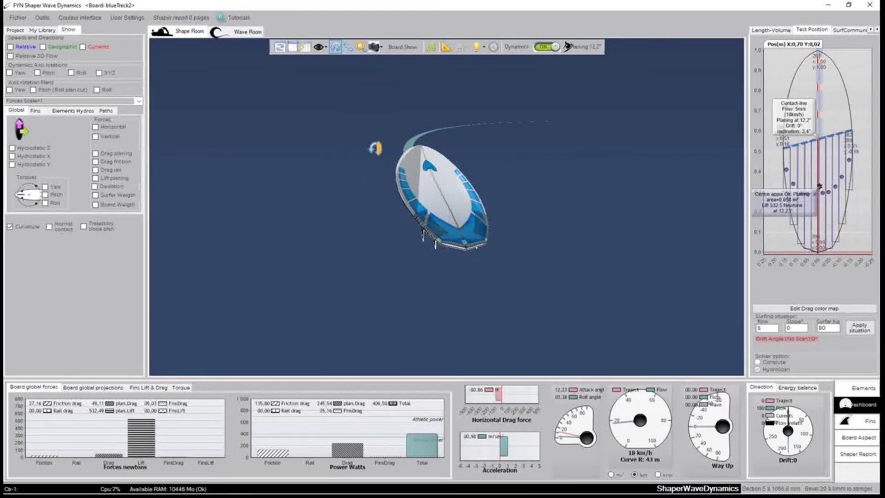
left_click_drag(549, 311, 508, 267)
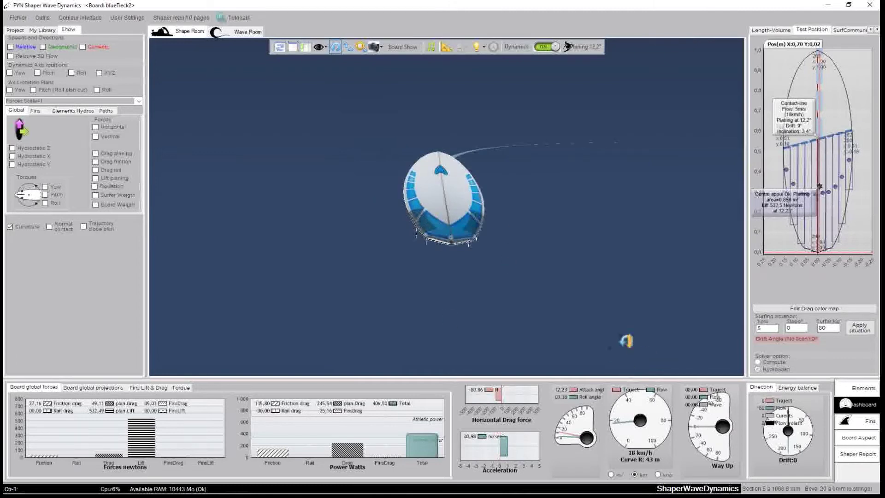
left_click_drag(267, 187, 332, 230)
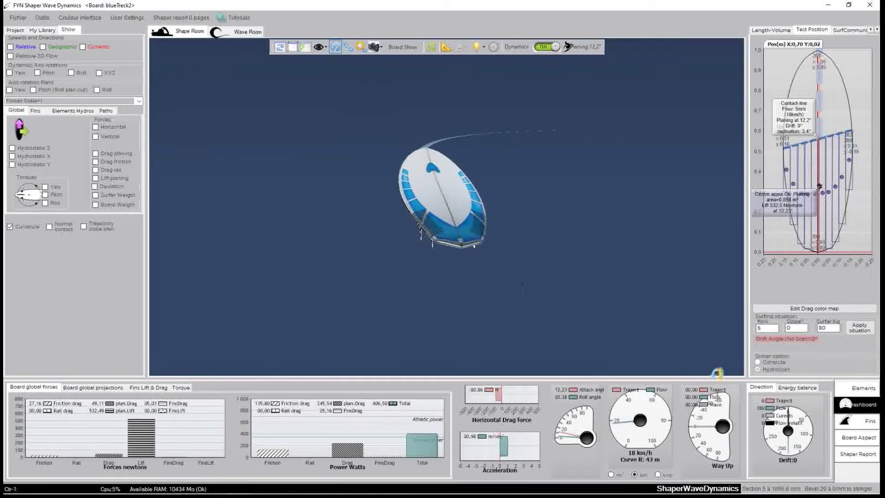
Open the Shaper Report settings and send a 5, 20 and 40 km/h performance scan to it
left_click(857, 454)
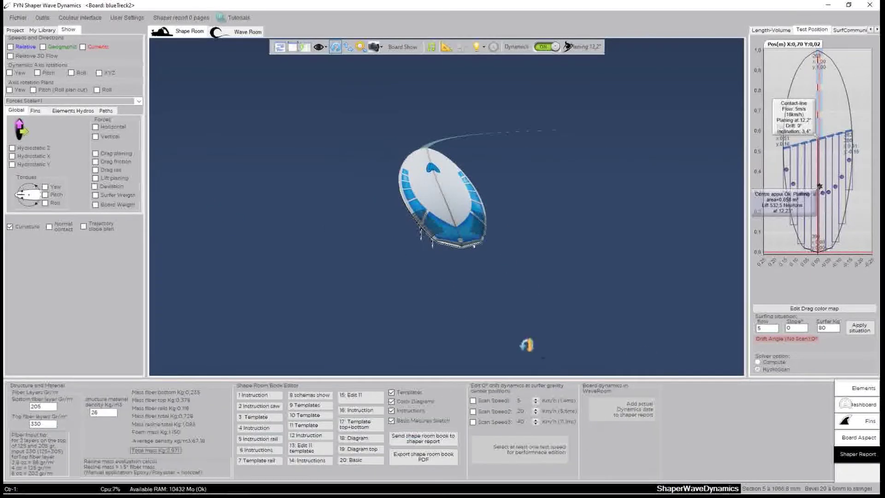
left_click_drag(331, 198, 416, 273)
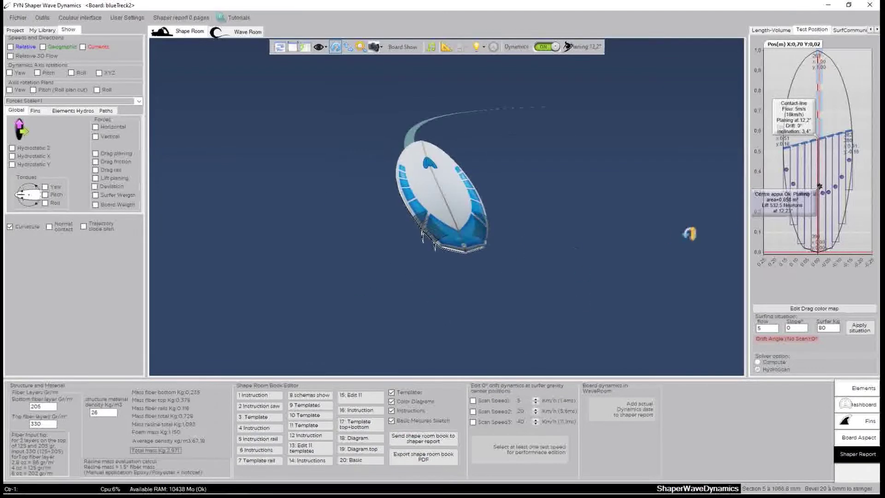
left_click(819, 186)
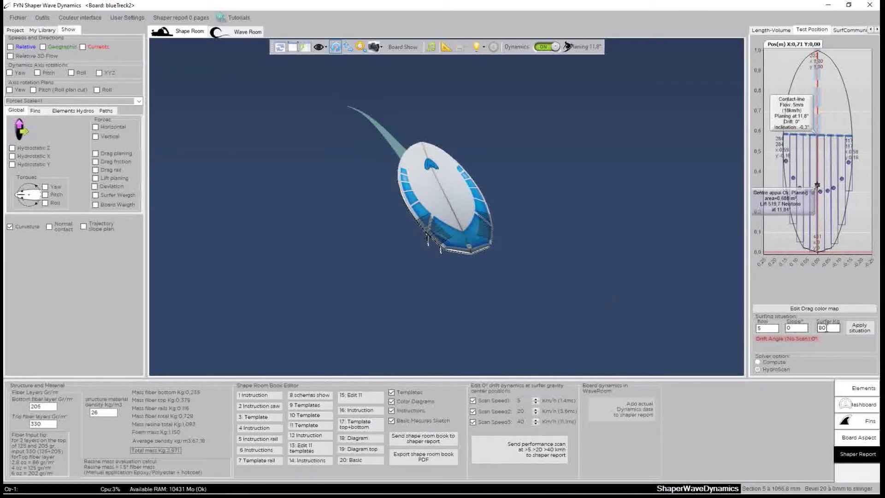
left_click_drag(514, 306, 454, 270)
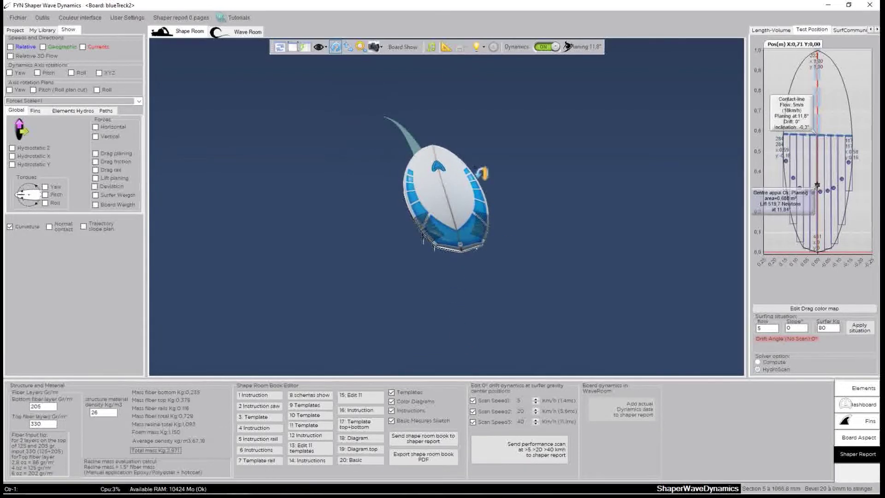
left_click(509, 451)
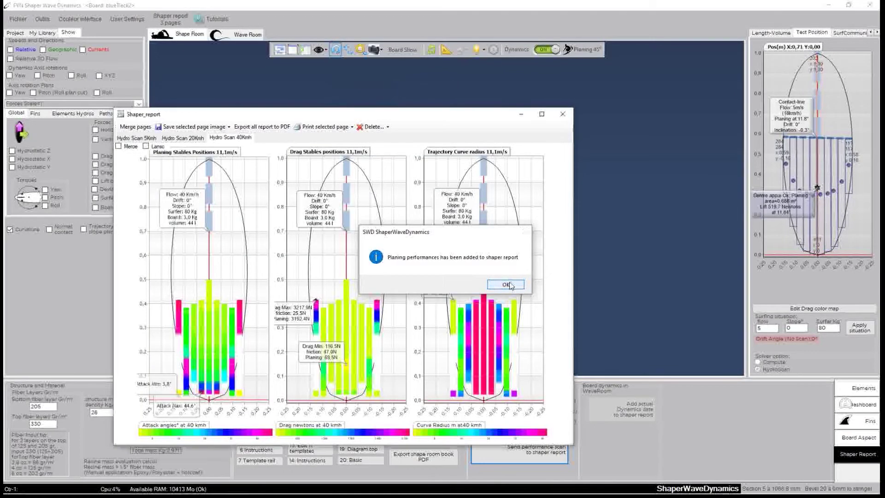
Confirm the finished scan and open the report's 'Hydro Scan 20Kmh' tab
left_click(505, 283)
left_click_drag(322, 114, 405, 93)
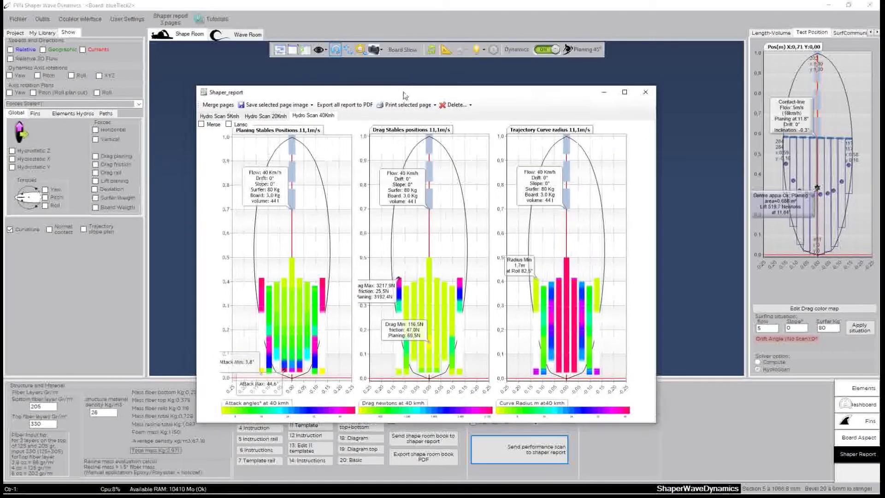
left_click(264, 119)
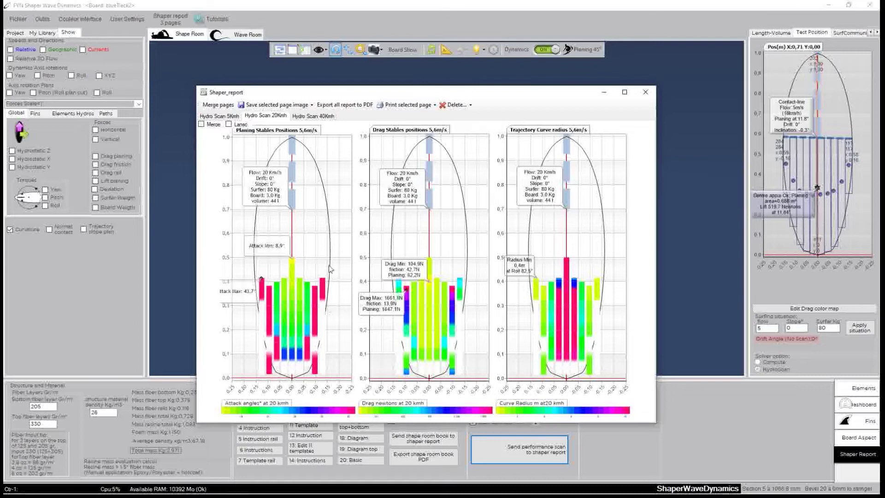
Reposition the Shaper_report window several times while studying the 20 km/h charts
left_click_drag(336, 96, 256, 39)
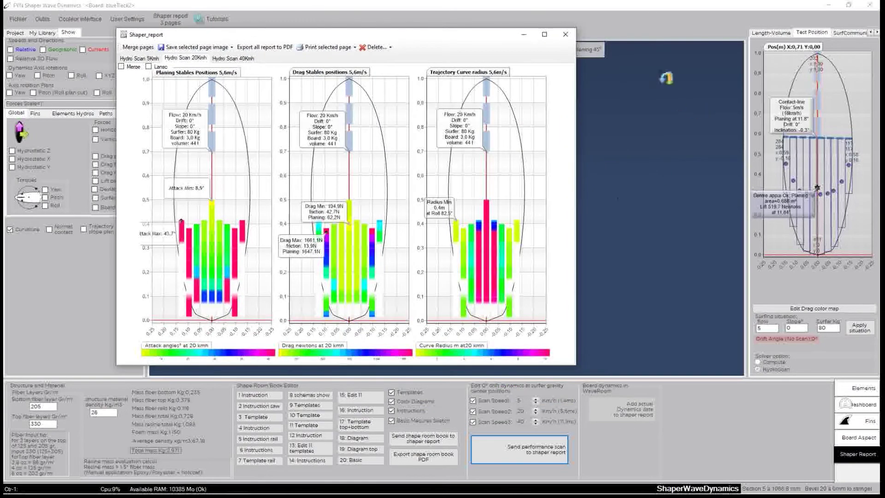
left_click_drag(460, 32, 421, 59)
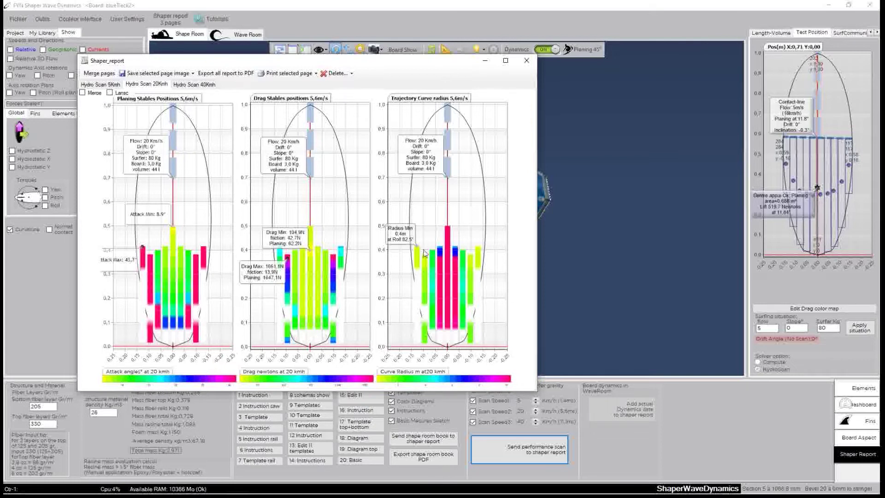
left_click_drag(382, 63, 414, 24)
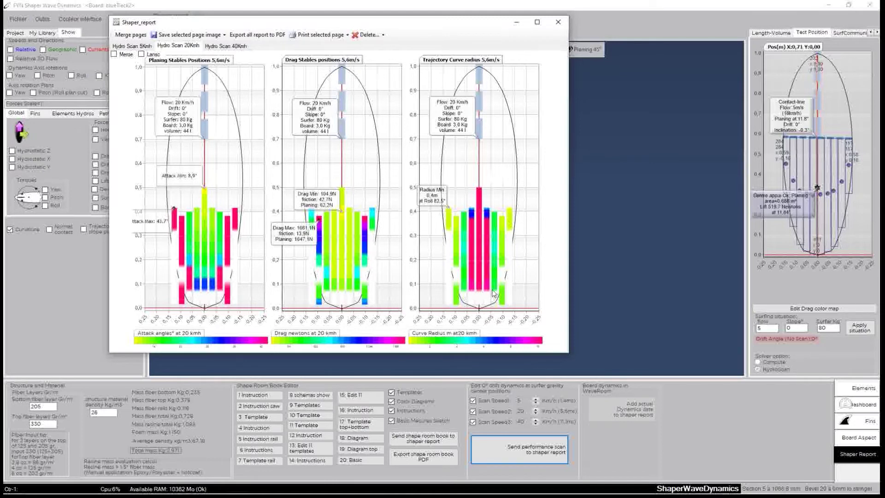
left_click_drag(288, 25, 352, 85)
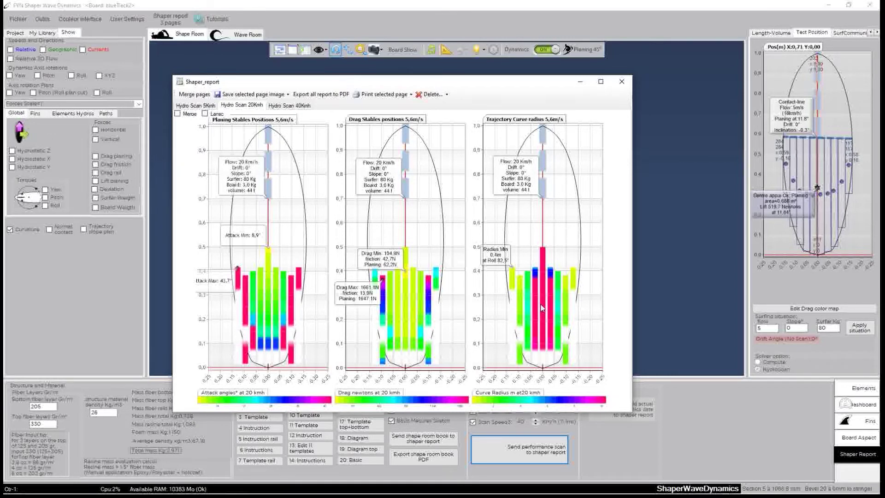
left_click_drag(465, 83, 490, 53)
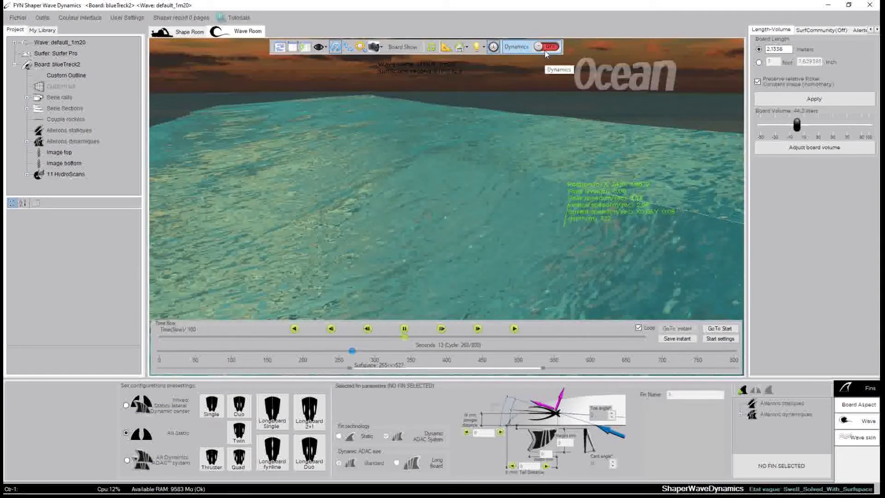
Select blueTreck2 and its HydroScans, place the surfer on the wave's lower right, and switch Dynamics ON
left_click(46, 65)
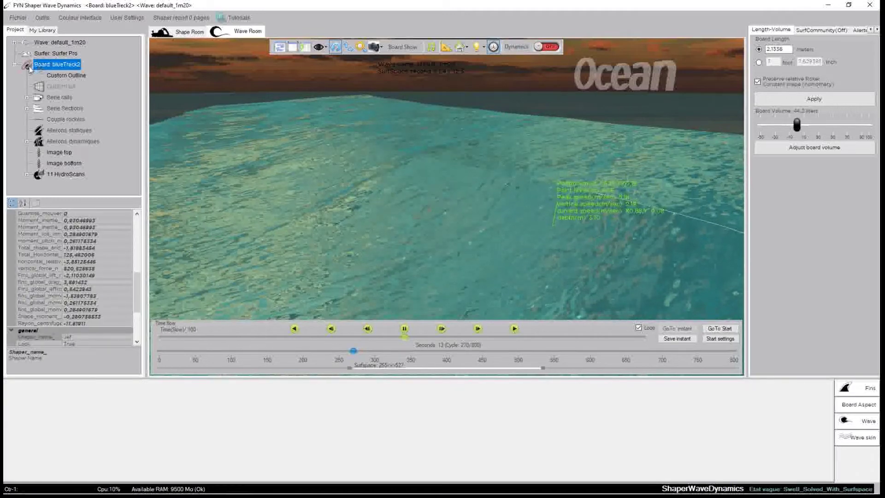
left_click(64, 175)
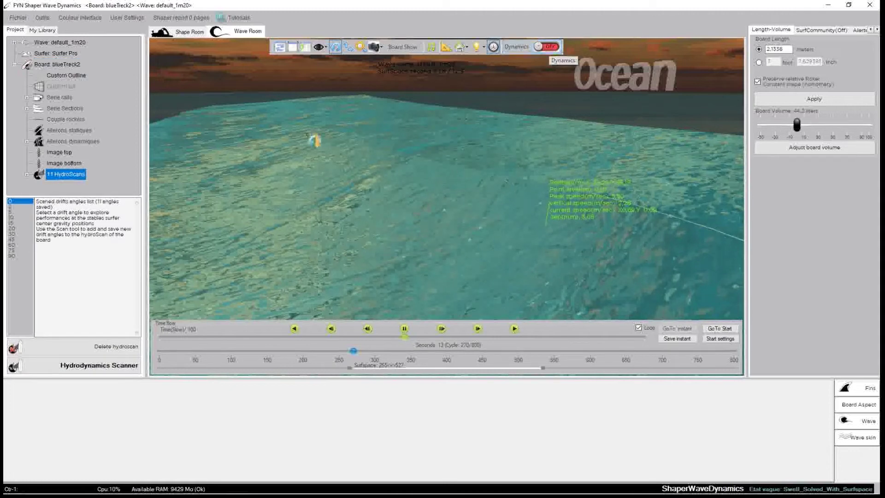
left_click(556, 266)
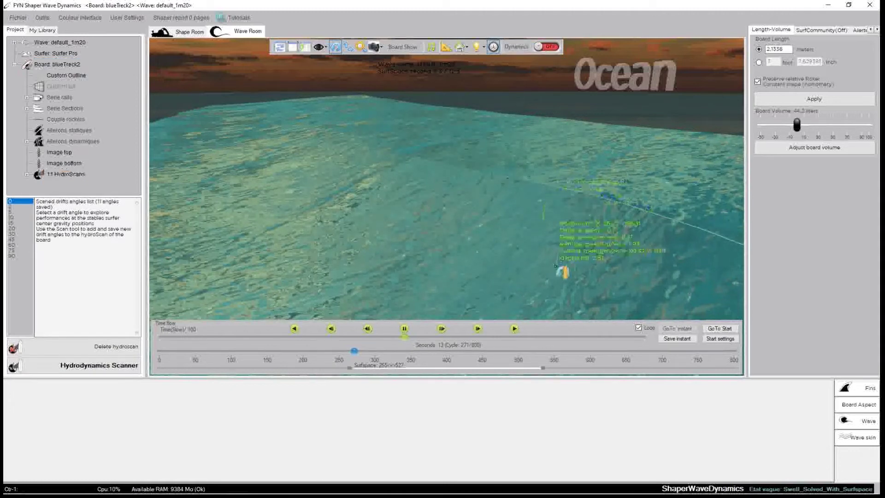
scroll(556, 266, "down", 2)
scroll(440, 236, "up", 2)
scroll(438, 235, "down", 1)
left_click_drag(445, 239, 539, 162)
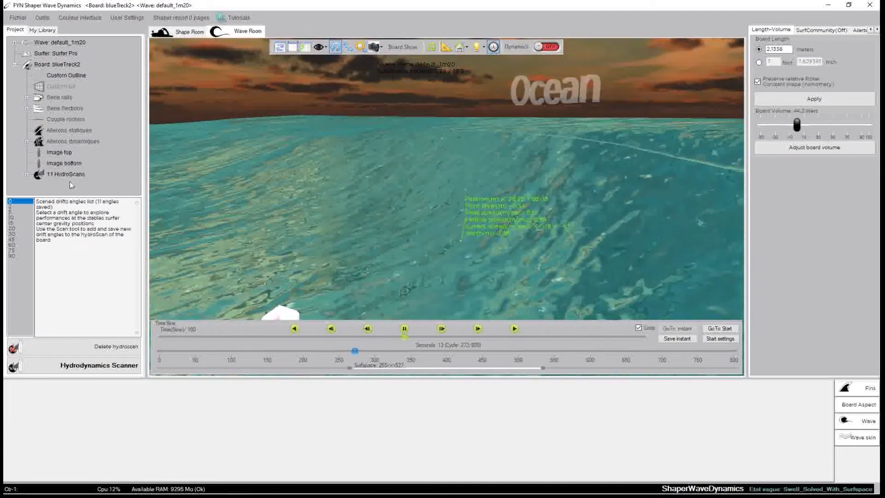
left_click(41, 67)
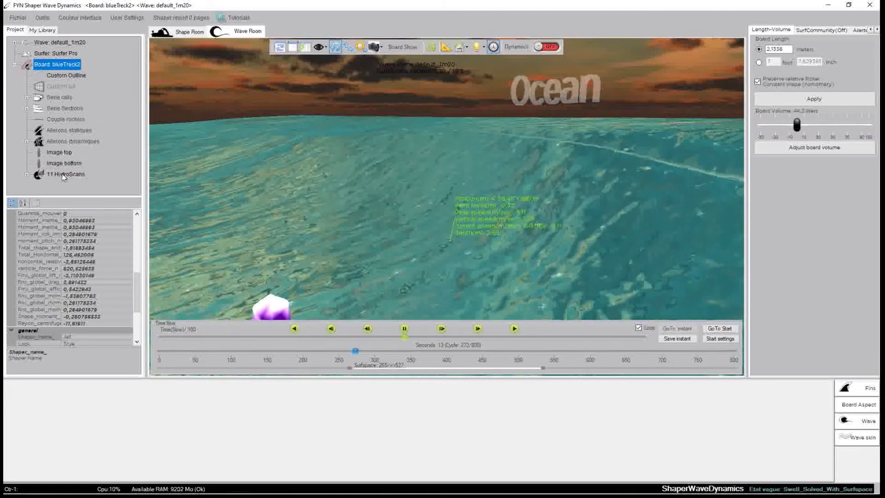
left_click_drag(498, 198, 501, 198)
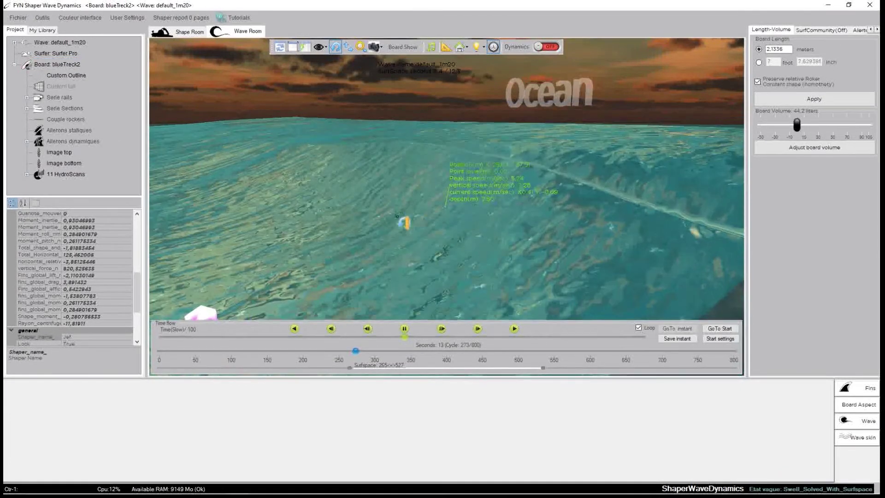
left_click(547, 47)
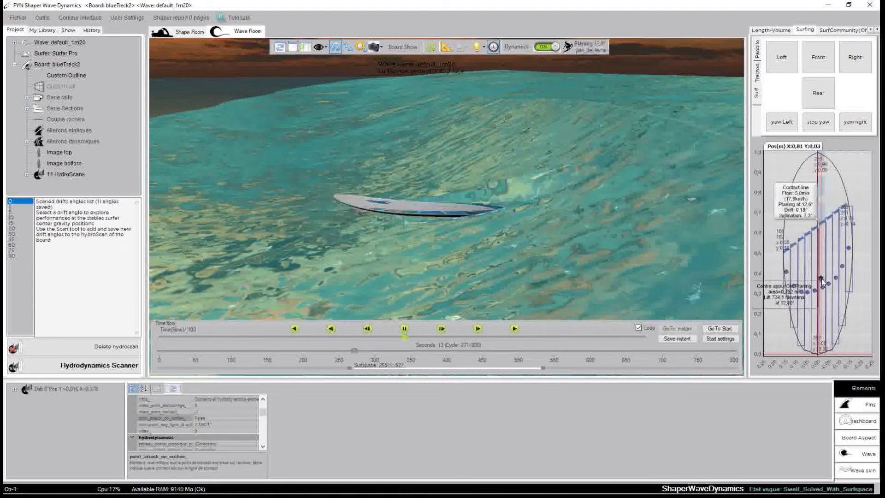
Tick Curvature for trajectory dots, then show the Board global projections and forces dashboard charts
left_click(68, 30)
left_click(29, 227)
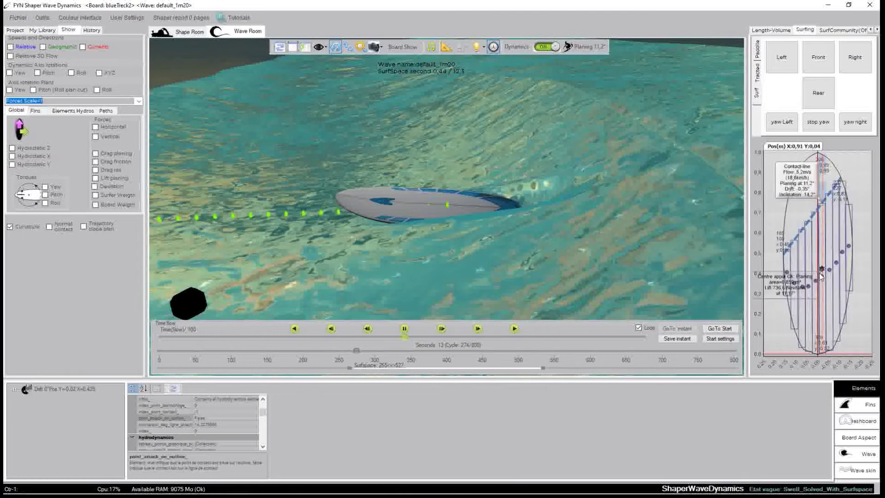
left_click(850, 423)
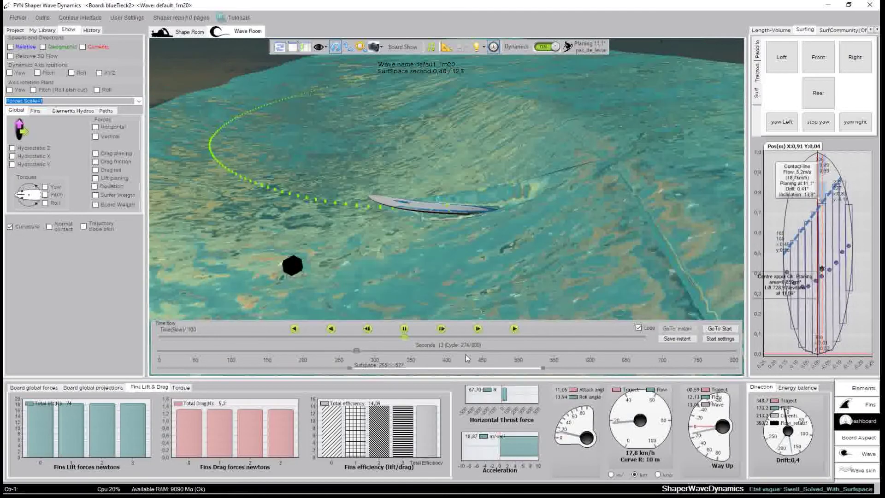
left_click(103, 390)
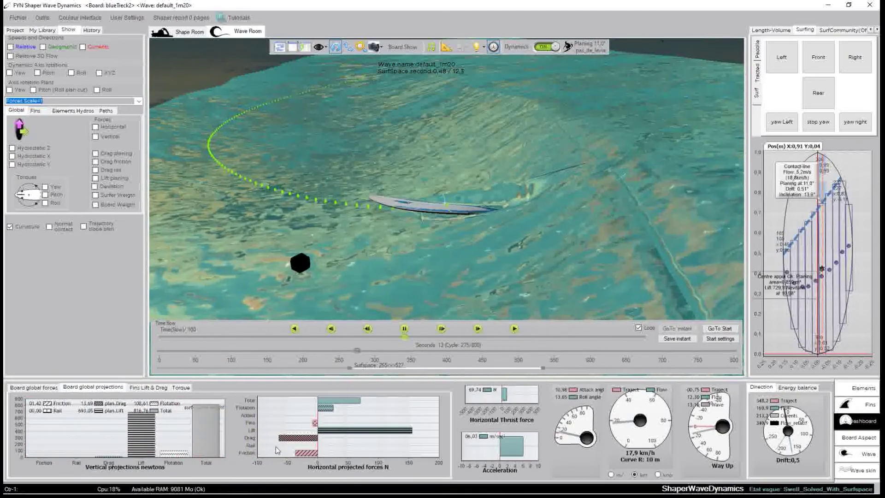
left_click(49, 393)
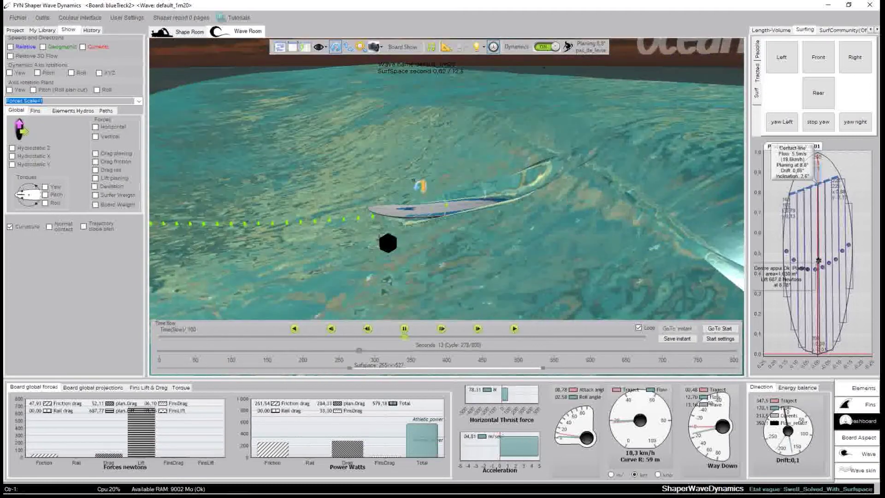
left_click(719, 339)
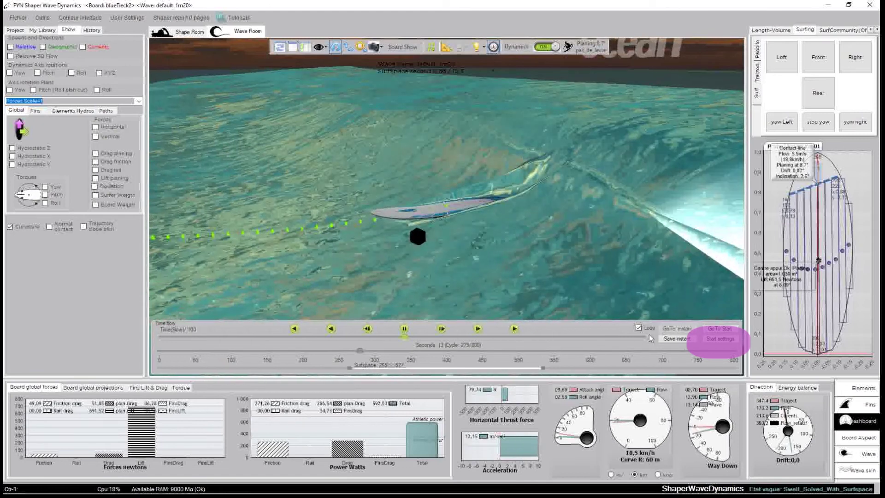
Pick the board's start point on the wave in the Start settings SurfSpace
left_click(713, 344)
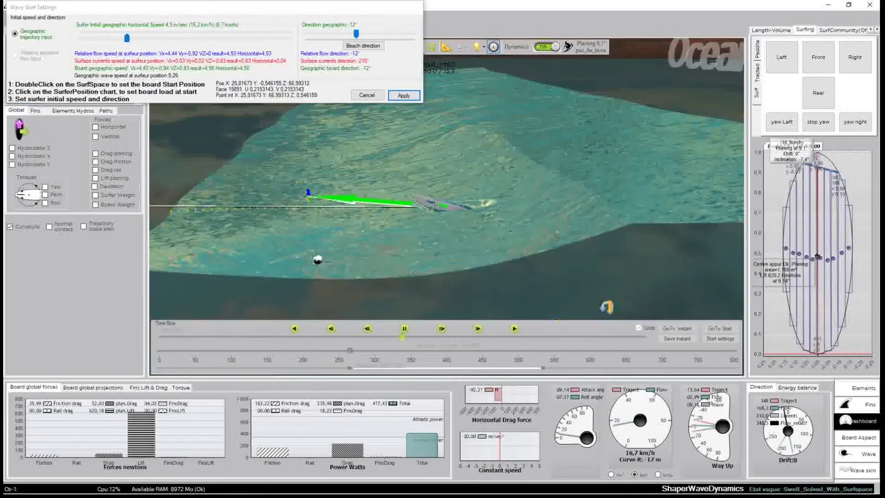
mouse_move(88, 9)
left_mouse_down()
mouse_move(96, 19)
mouse_move(91, 12)
left_mouse_up()
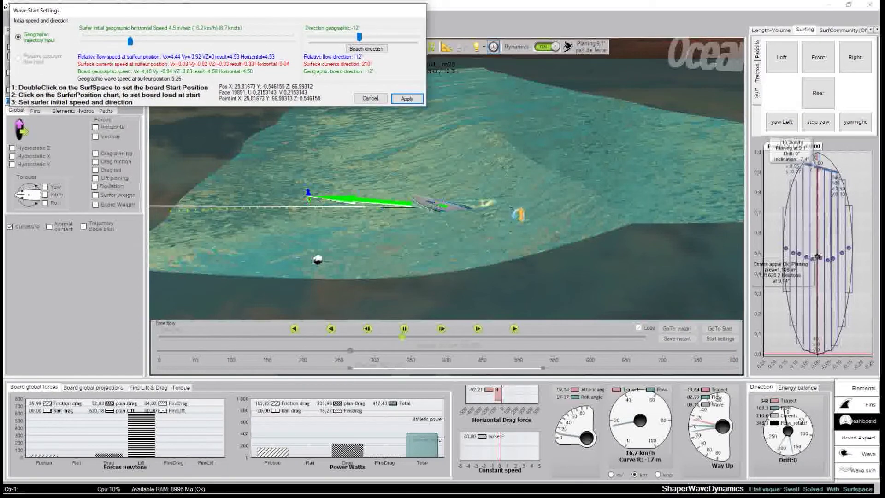
scroll(488, 220, "up", 3)
double_click(467, 173)
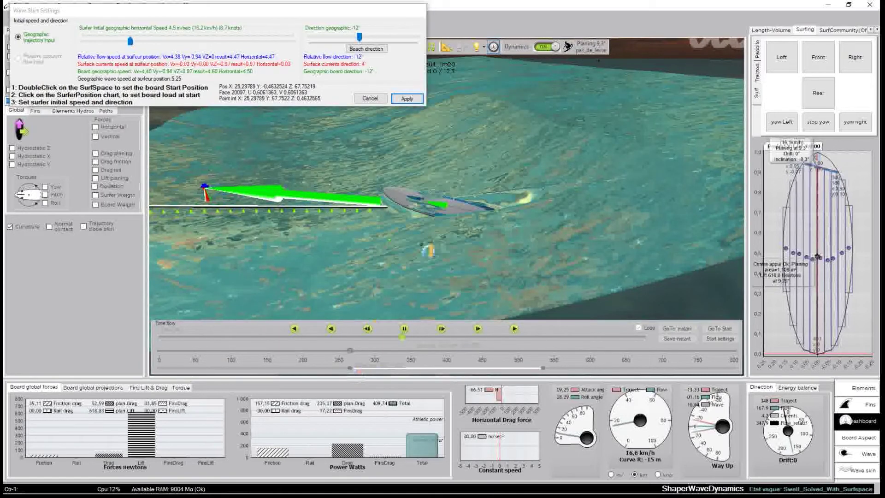
double_click(343, 256)
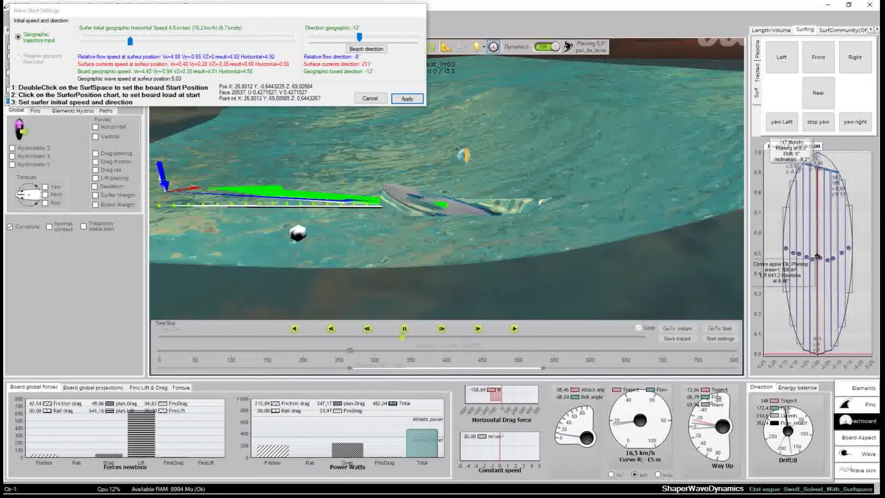
double_click(464, 154)
double_click(544, 182)
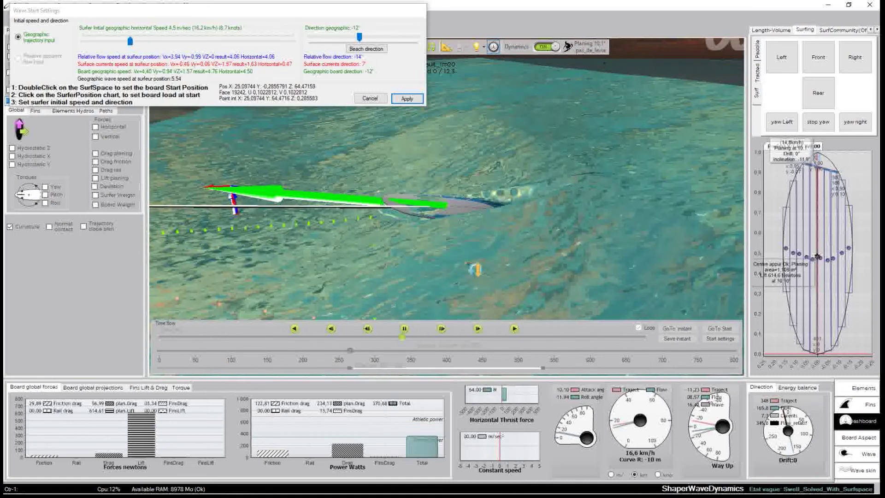
double_click(475, 269)
double_click(414, 245)
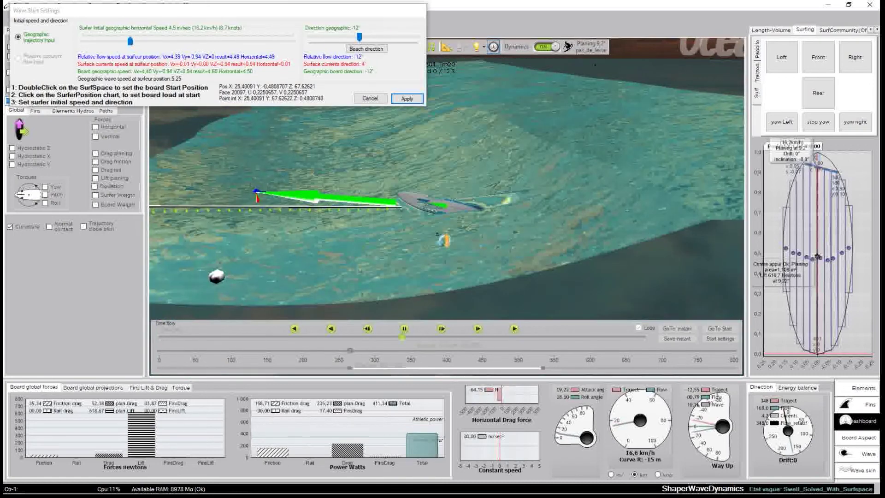
left_click(360, 37)
Turn the board's start direction to -8°
mouse_move(362, 39)
left_mouse_down()
mouse_move(369, 41)
mouse_move(361, 40)
left_mouse_up()
middle_click_drag(491, 191, 461, 235)
scroll(461, 235, "up", 4)
scroll(461, 235, "down", 4)
Set a new surfer load point on the SurferPosition chart and lower the start speed to 4.1 m/s
mouse_move(773, 291)
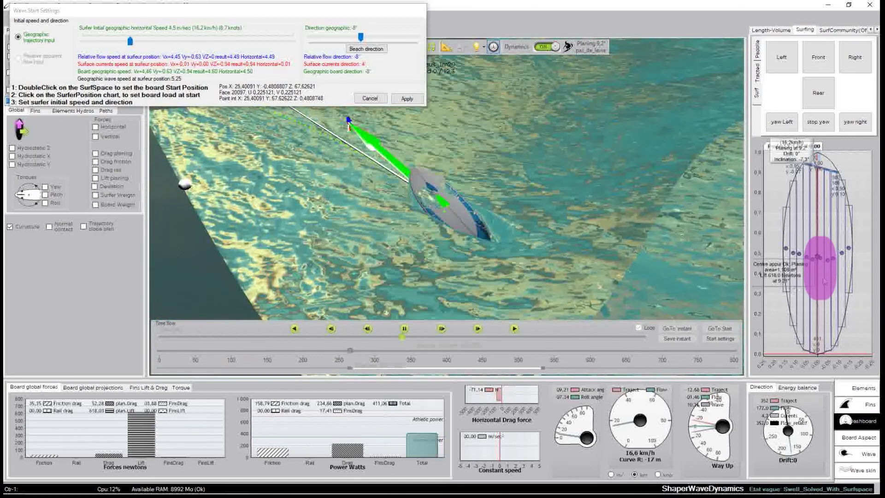
left_click(818, 289)
left_click(818, 275)
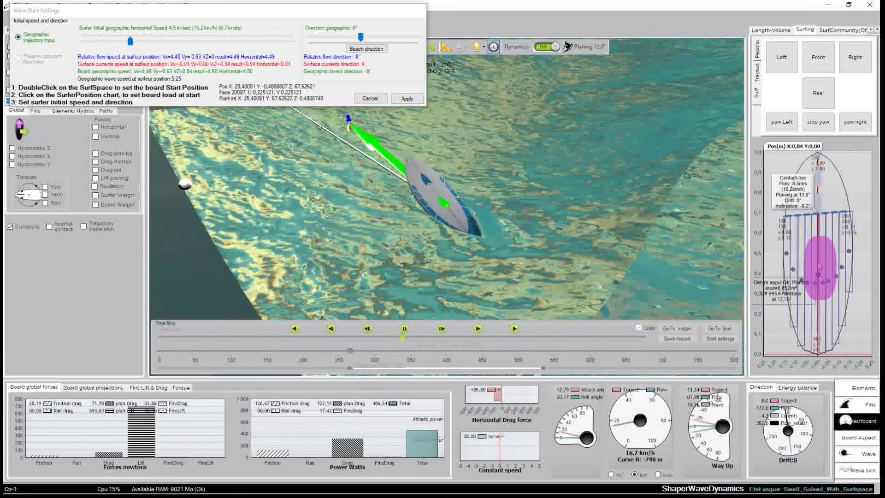
left_click(819, 260)
left_click(820, 260)
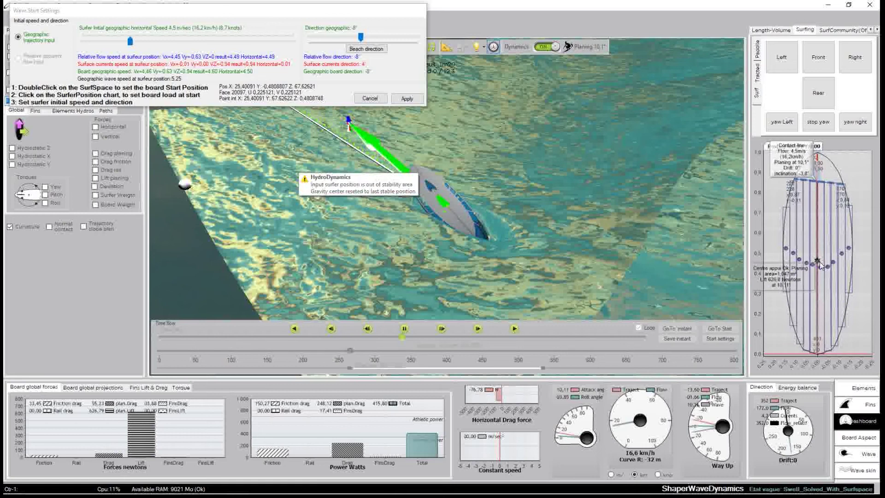
left_click(819, 261)
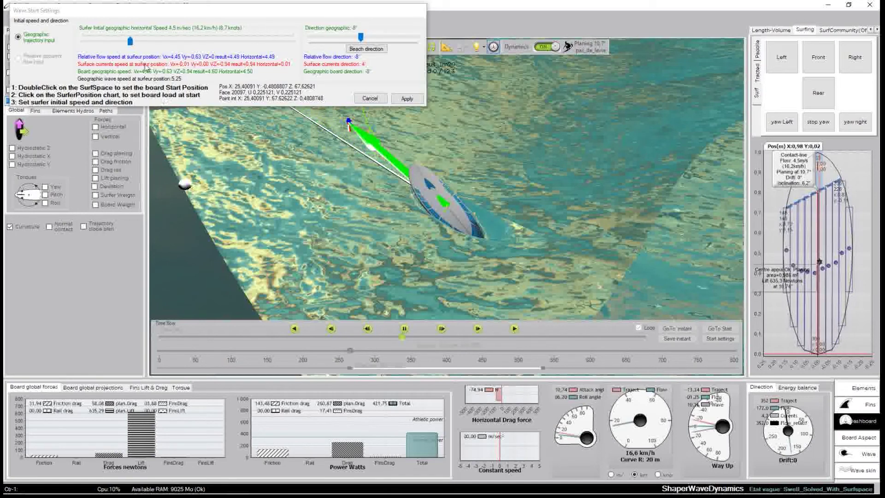
left_click_drag(130, 46, 126, 43)
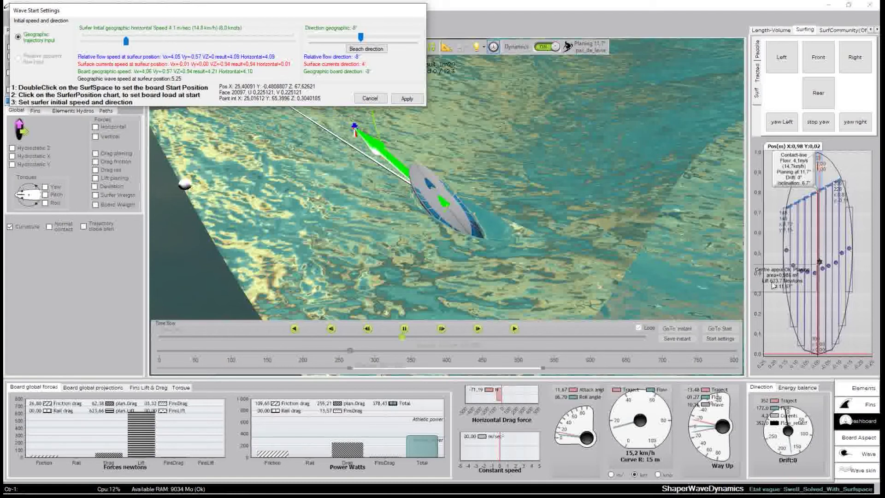
left_click(821, 297)
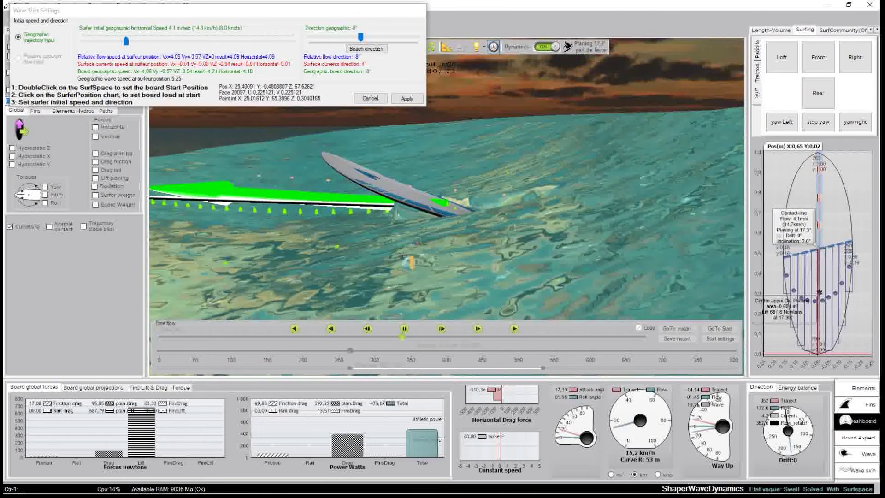
scroll(470, 242, "down", 1)
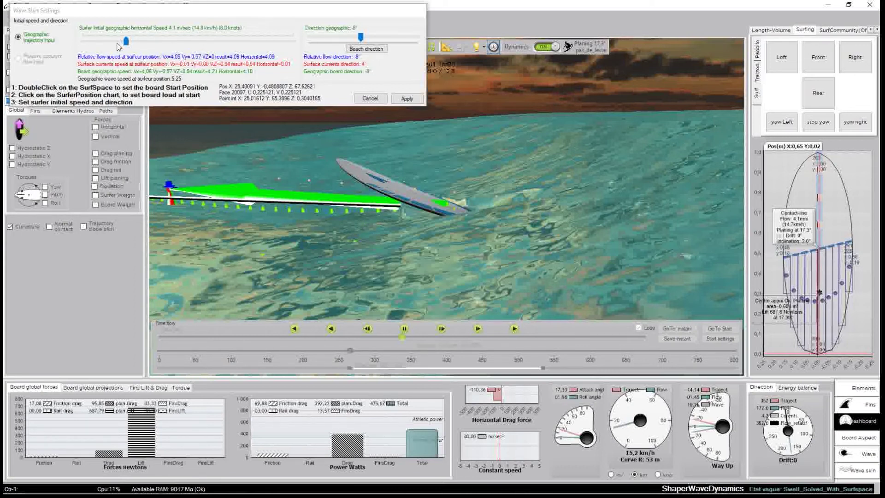
Set the surfer's initial speed to 4.8 m/s, giving 15.5° planing at 17.6 km/h
left_click(127, 43)
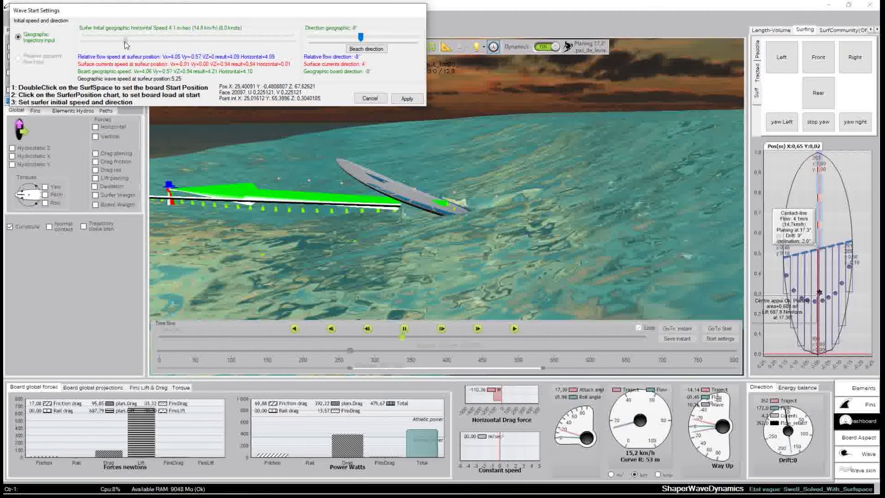
left_click_drag(127, 44, 145, 45)
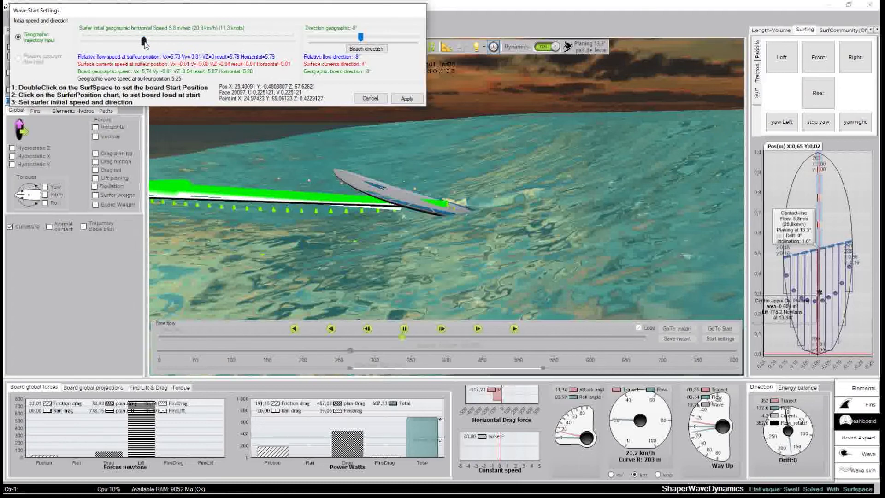
left_click_drag(145, 43, 133, 44)
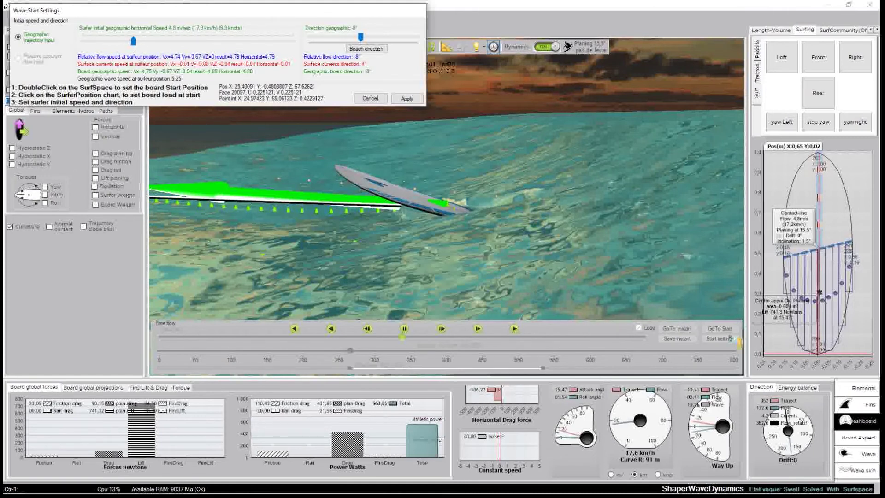
Try several surfer load positions up and down the board on the SurferPosition chart
left_click(820, 281)
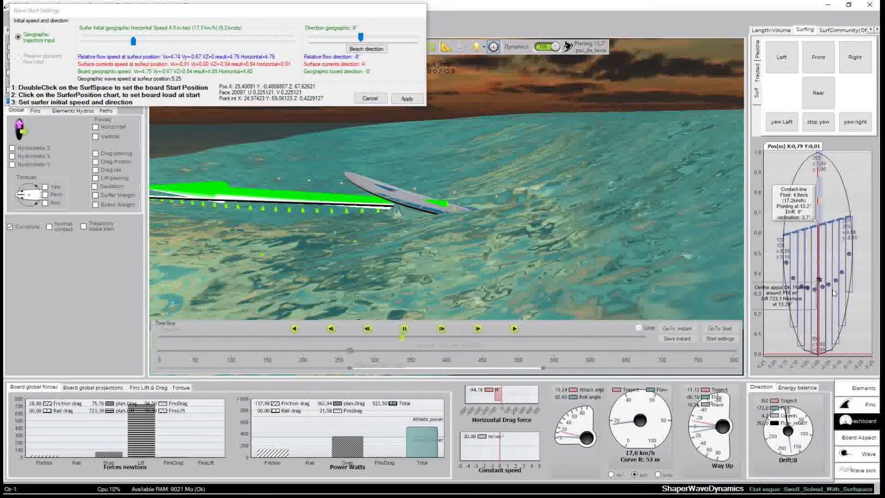
left_click(817, 305)
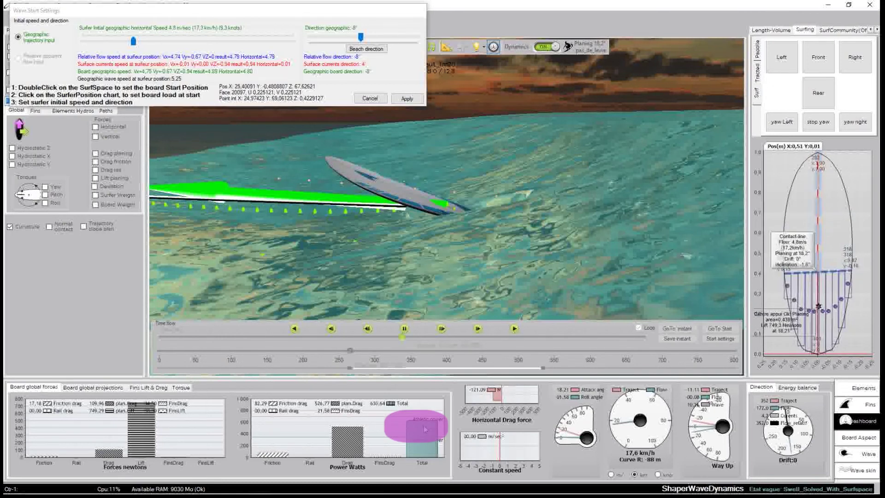
left_click(819, 297)
left_click(818, 291)
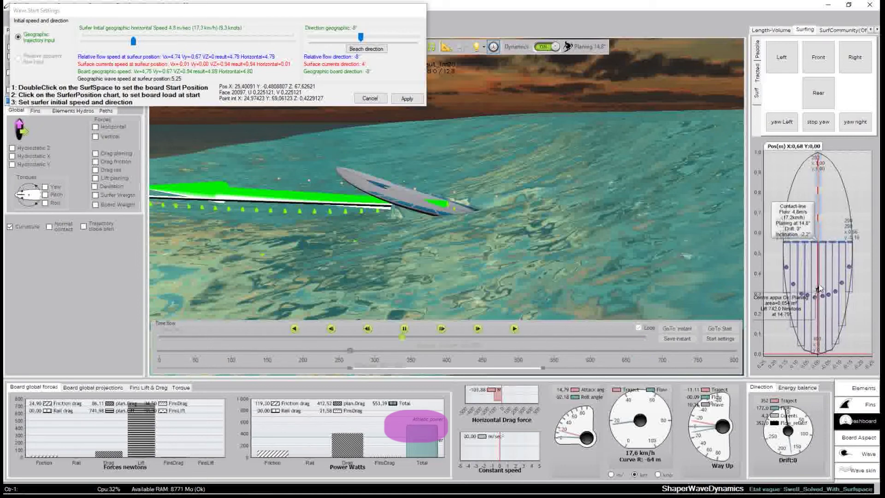
left_click(820, 286)
left_click(820, 281)
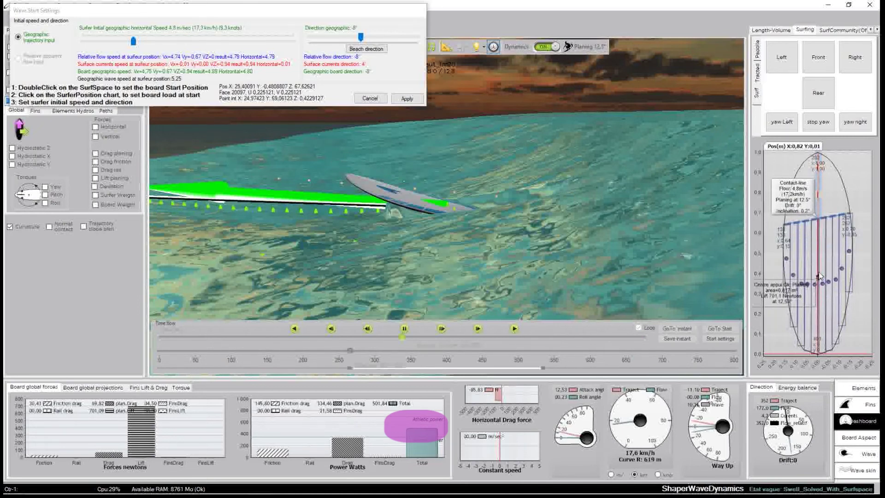
left_click(820, 270)
left_click(820, 266)
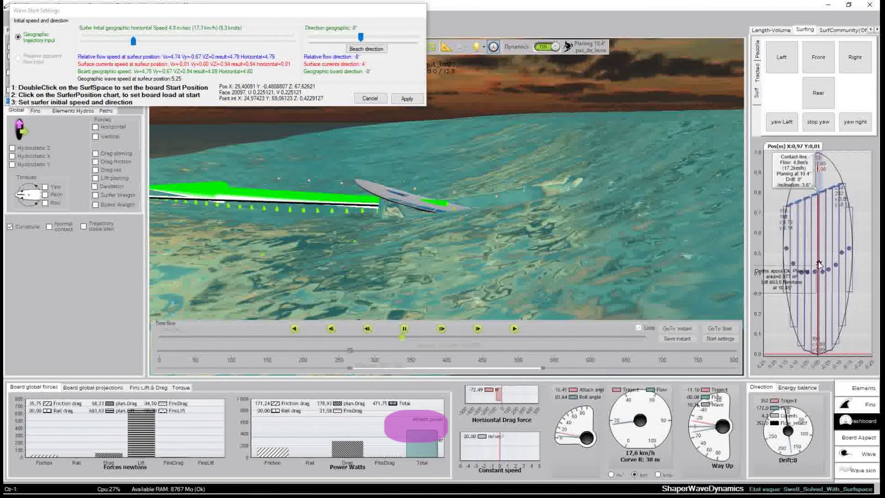
left_click(820, 261)
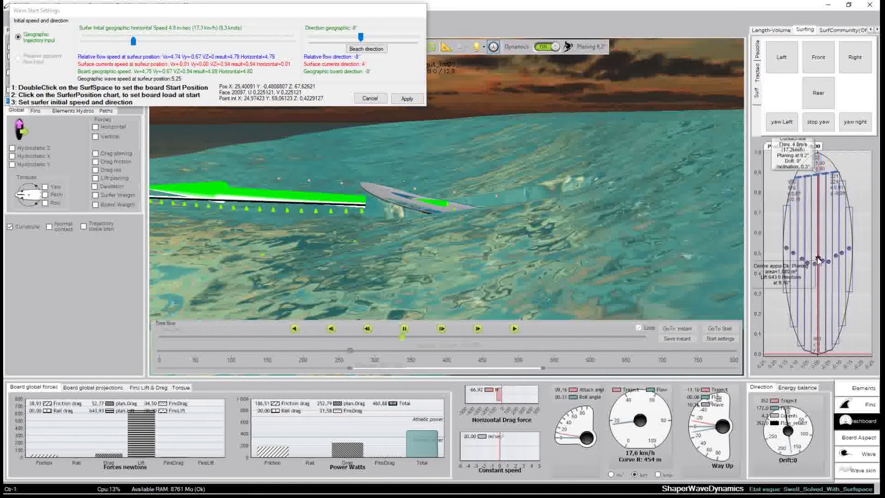
left_click(818, 256)
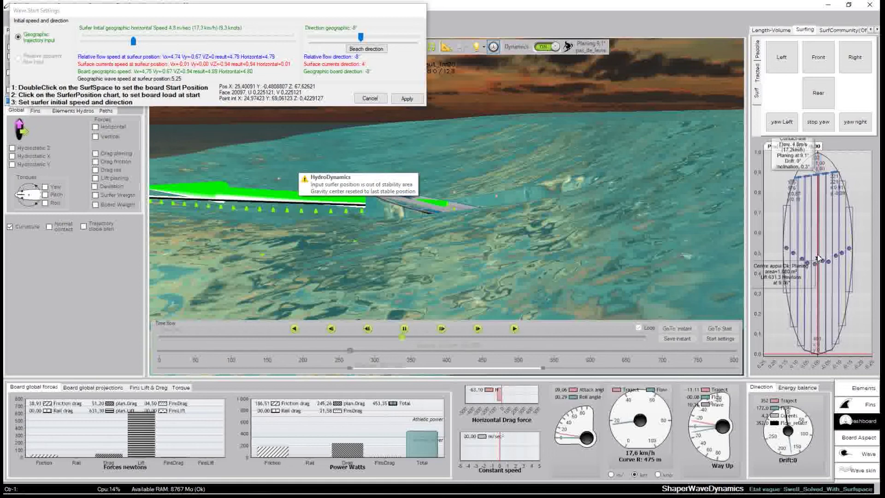
left_click(819, 261)
left_click(823, 263)
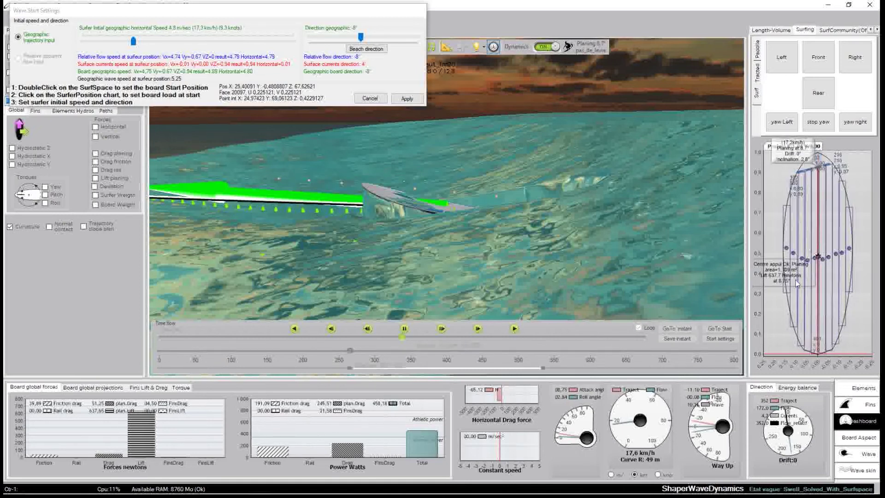
left_click(821, 226)
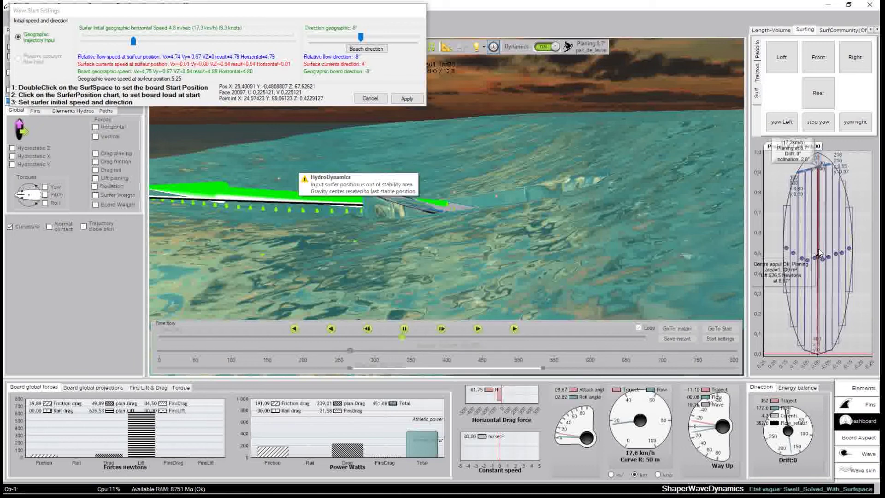
Fine-tune the load point to reduce the board's roll and planing angle
left_click(821, 265)
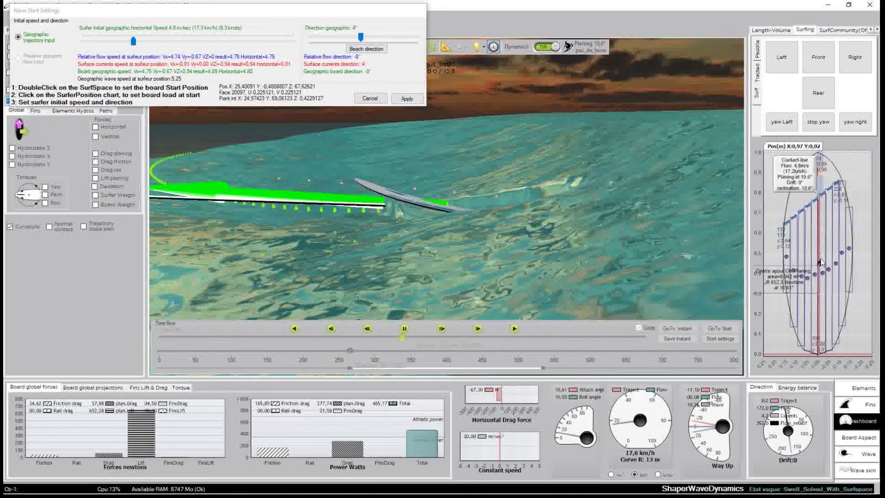
left_click(819, 265)
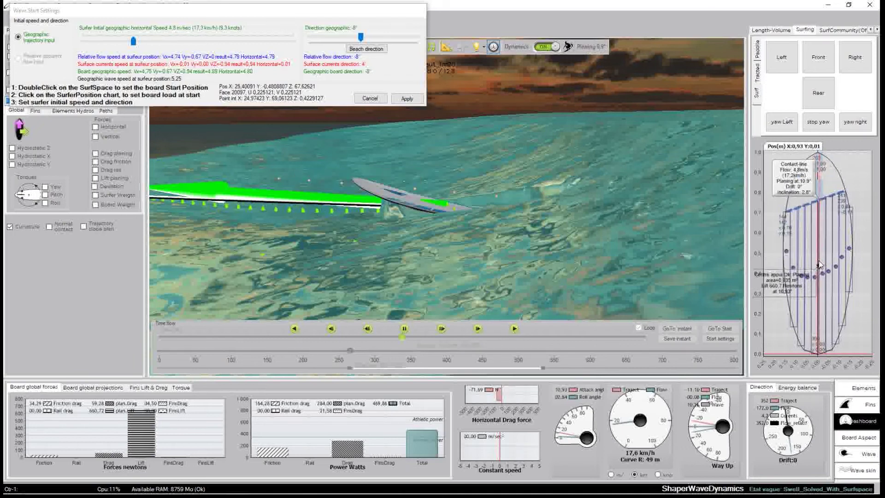
left_click(819, 261)
left_click(813, 256)
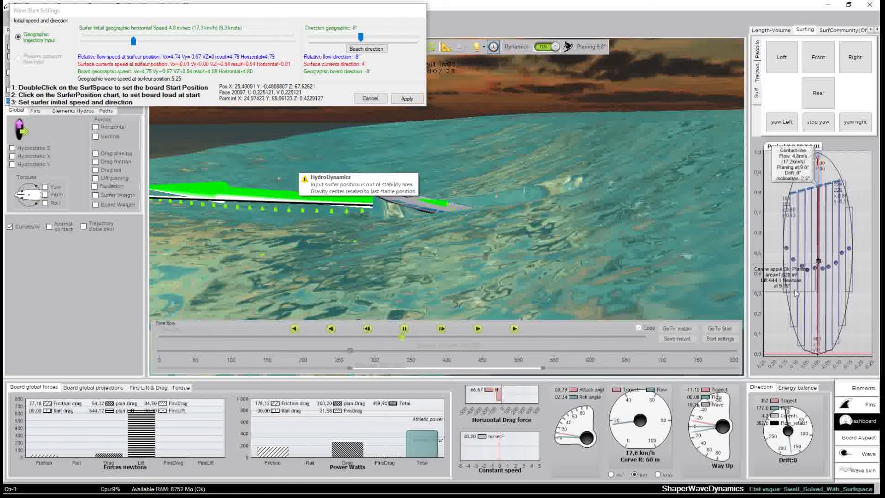
left_click(820, 268)
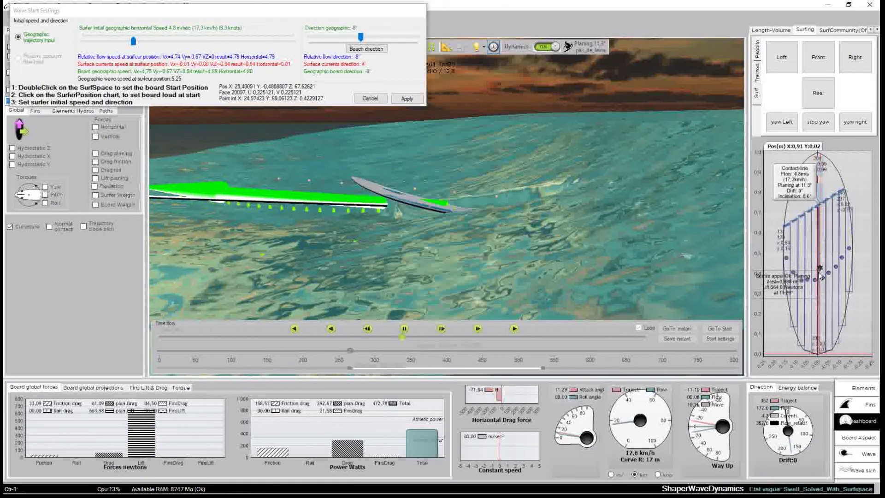
left_click(817, 272)
left_click(819, 267)
left_click(818, 263)
left_click(818, 259)
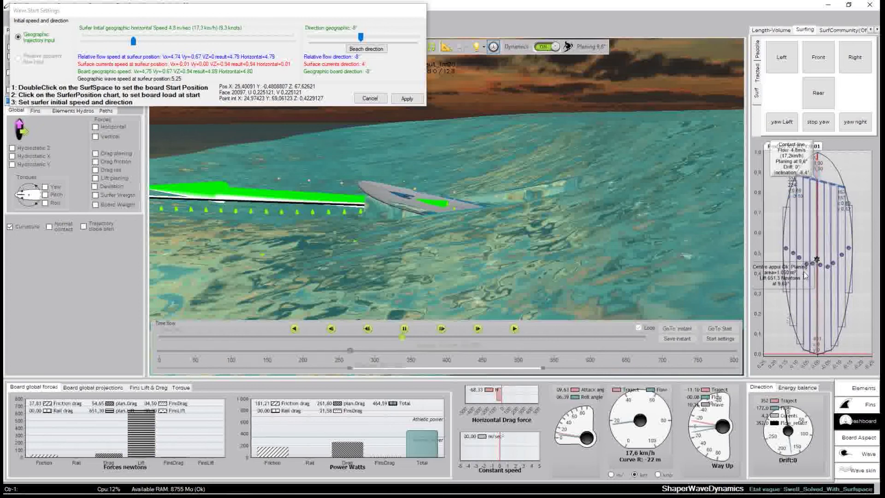
left_click(818, 259)
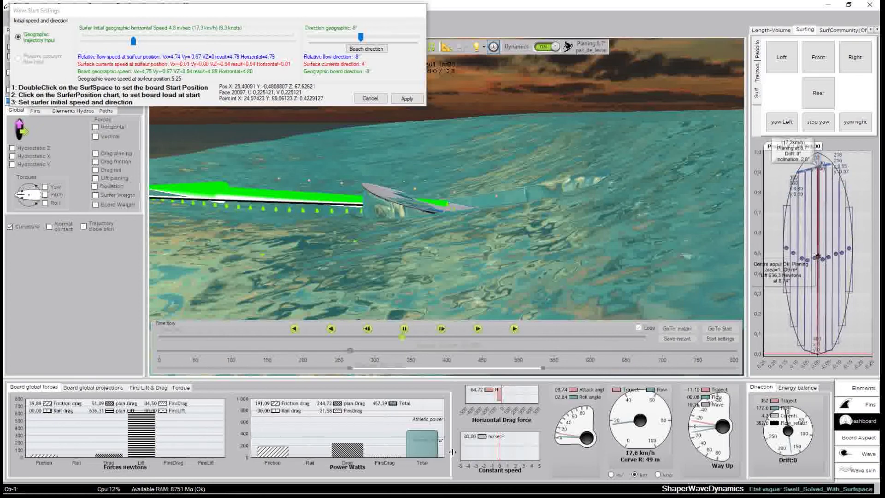
Raise the initial speed to about 5.2 m/s in Wave Start Settings
left_click(135, 46)
left_click_drag(134, 42, 138, 43)
middle_click_drag(617, 228, 413, 145)
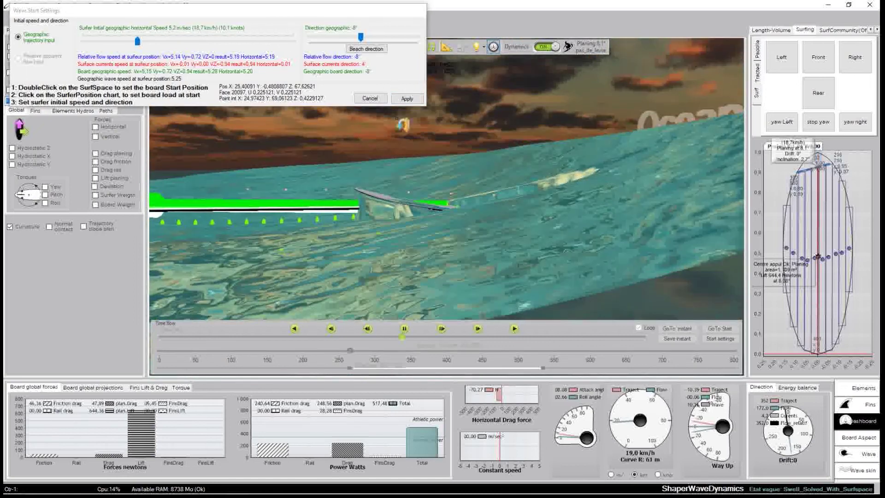
Apply the start settings, speed playback up, chart the History tab, then return time flow to 1/100
left_click(407, 99)
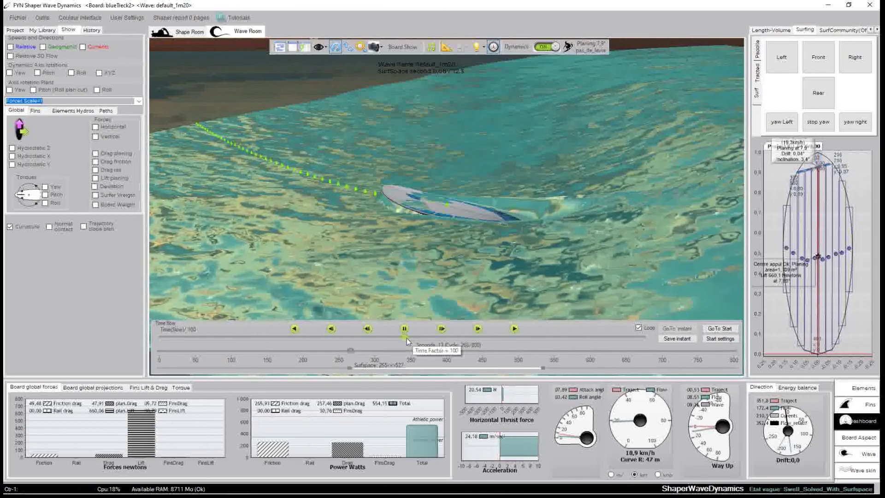
left_click_drag(404, 338, 410, 339)
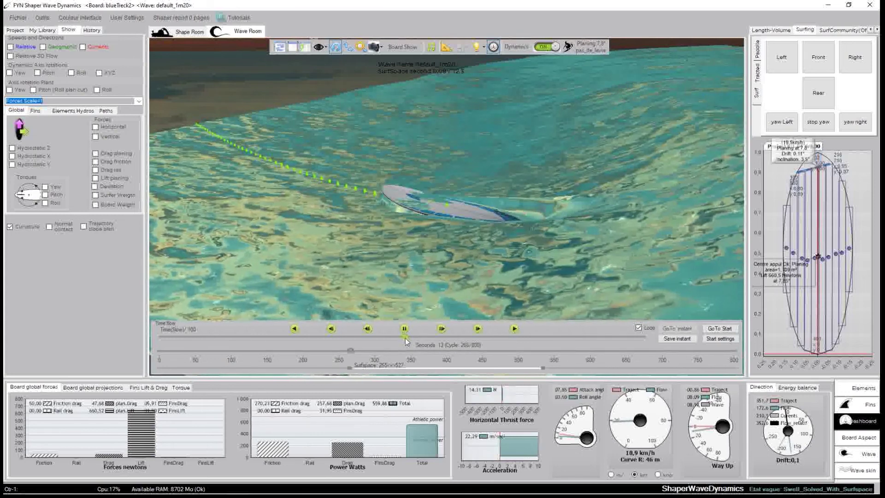
left_click_drag(412, 338, 416, 339)
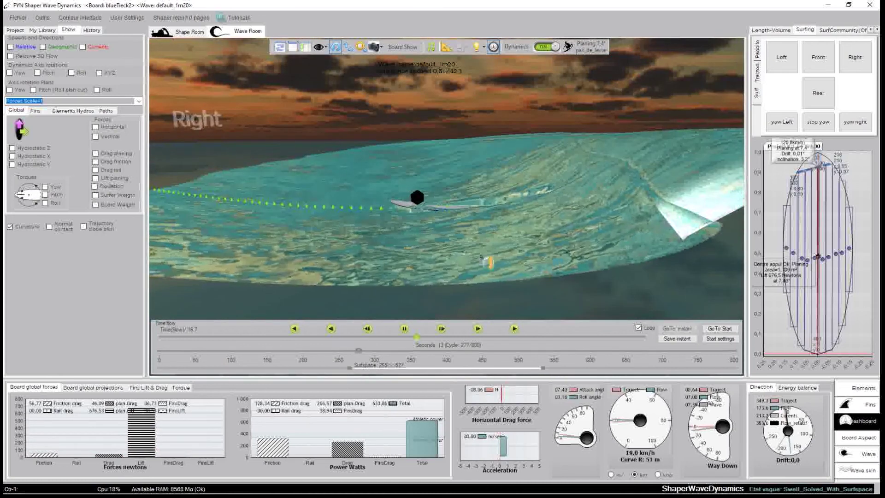
left_click(97, 30)
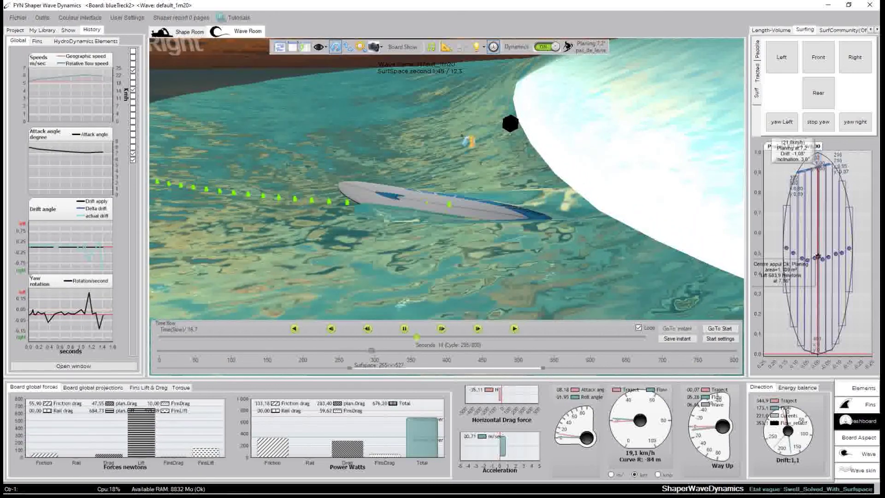
left_click(442, 329)
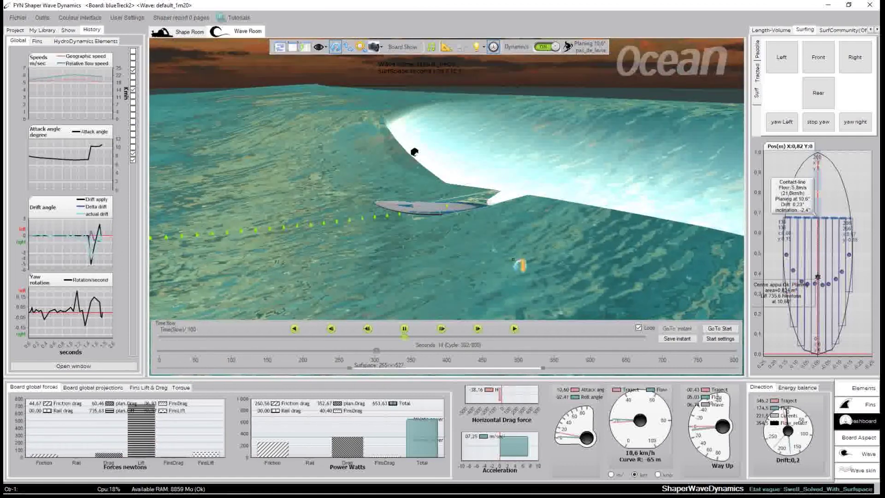
Restart the run with start direction -2° and initial speed 4.6 m/s
left_click(719, 339)
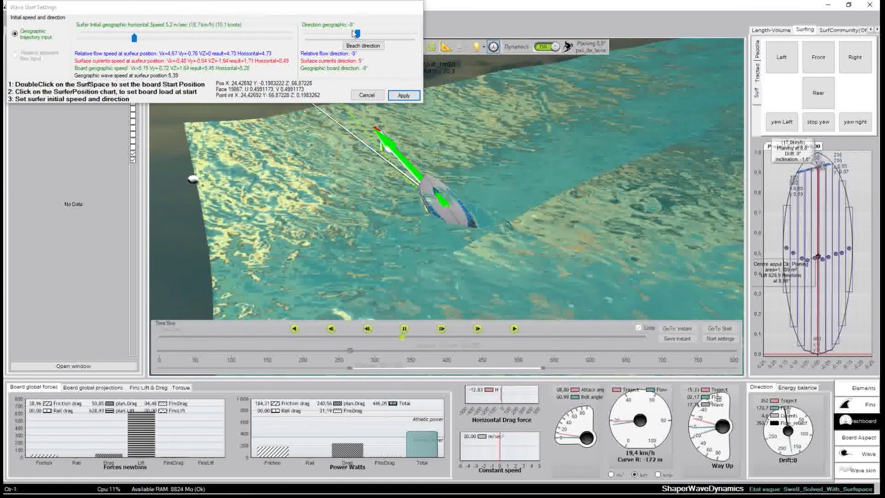
left_click_drag(358, 34, 360, 34)
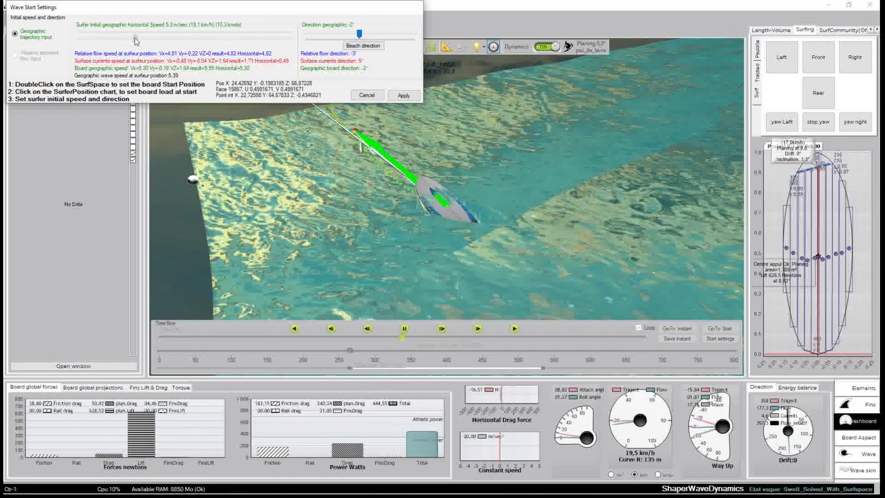
left_click_drag(131, 39, 129, 38)
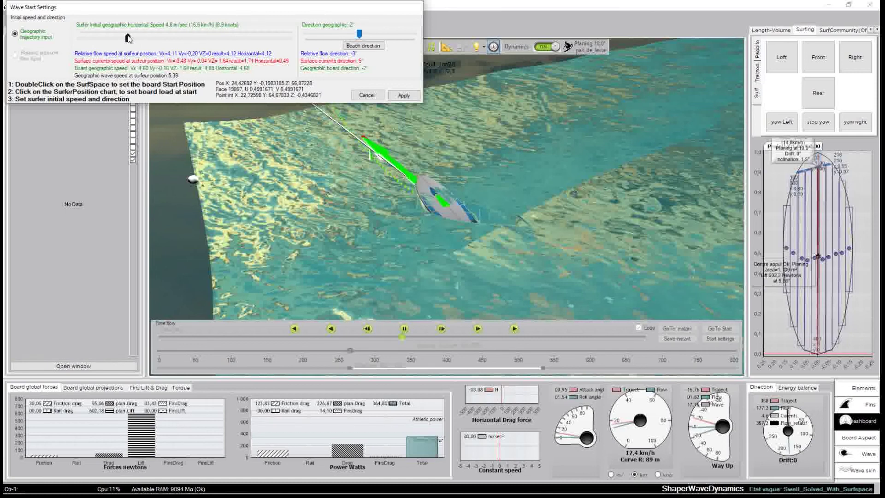
left_click(404, 95)
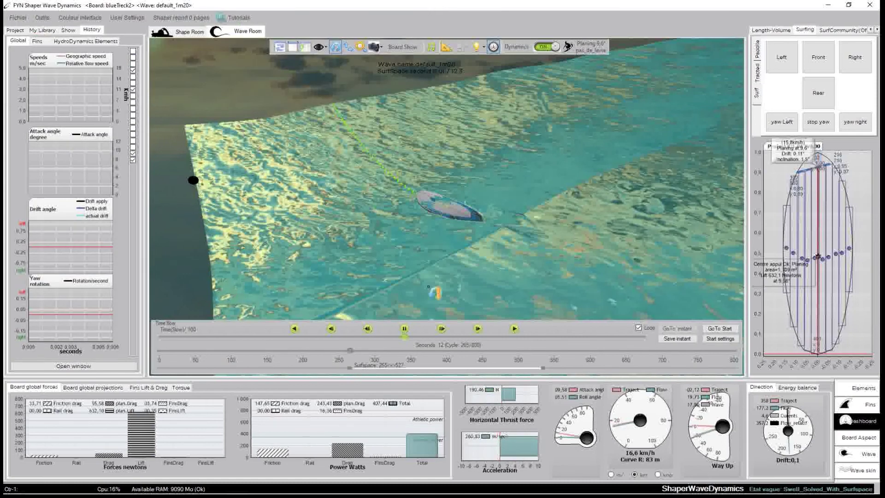
Speed playback to 1/33, return it to 1/100, and chart the board's global force projections
left_click_drag(406, 338, 410, 340)
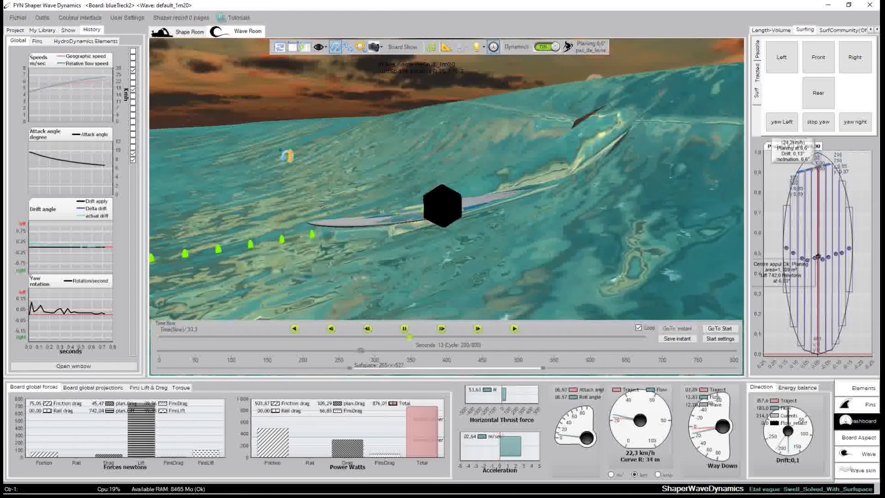
left_click(442, 329)
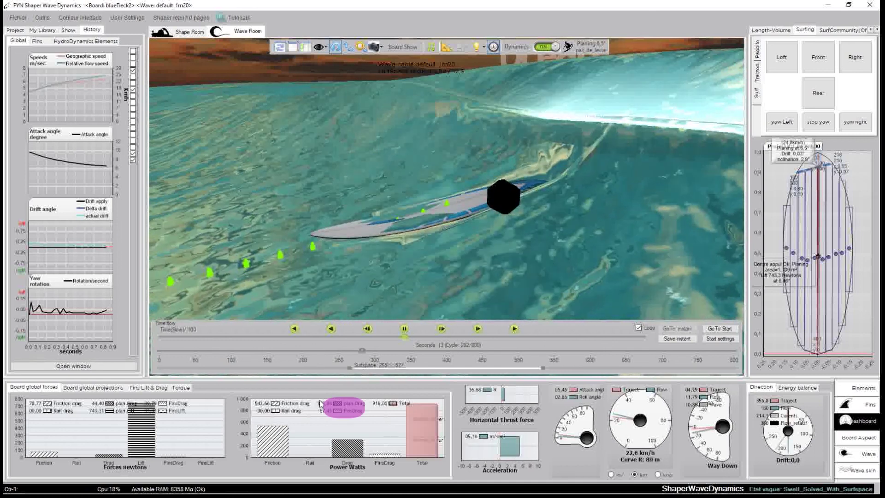
left_click(106, 389)
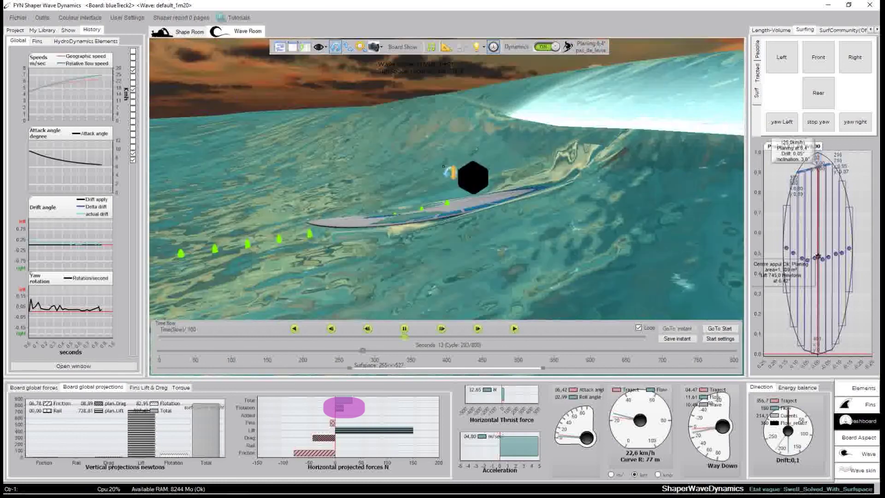
left_click_drag(580, 240, 361, 239)
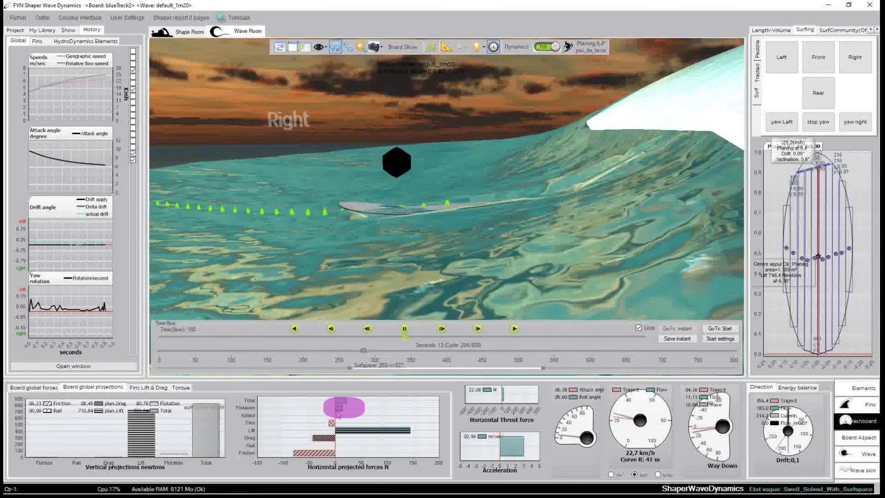